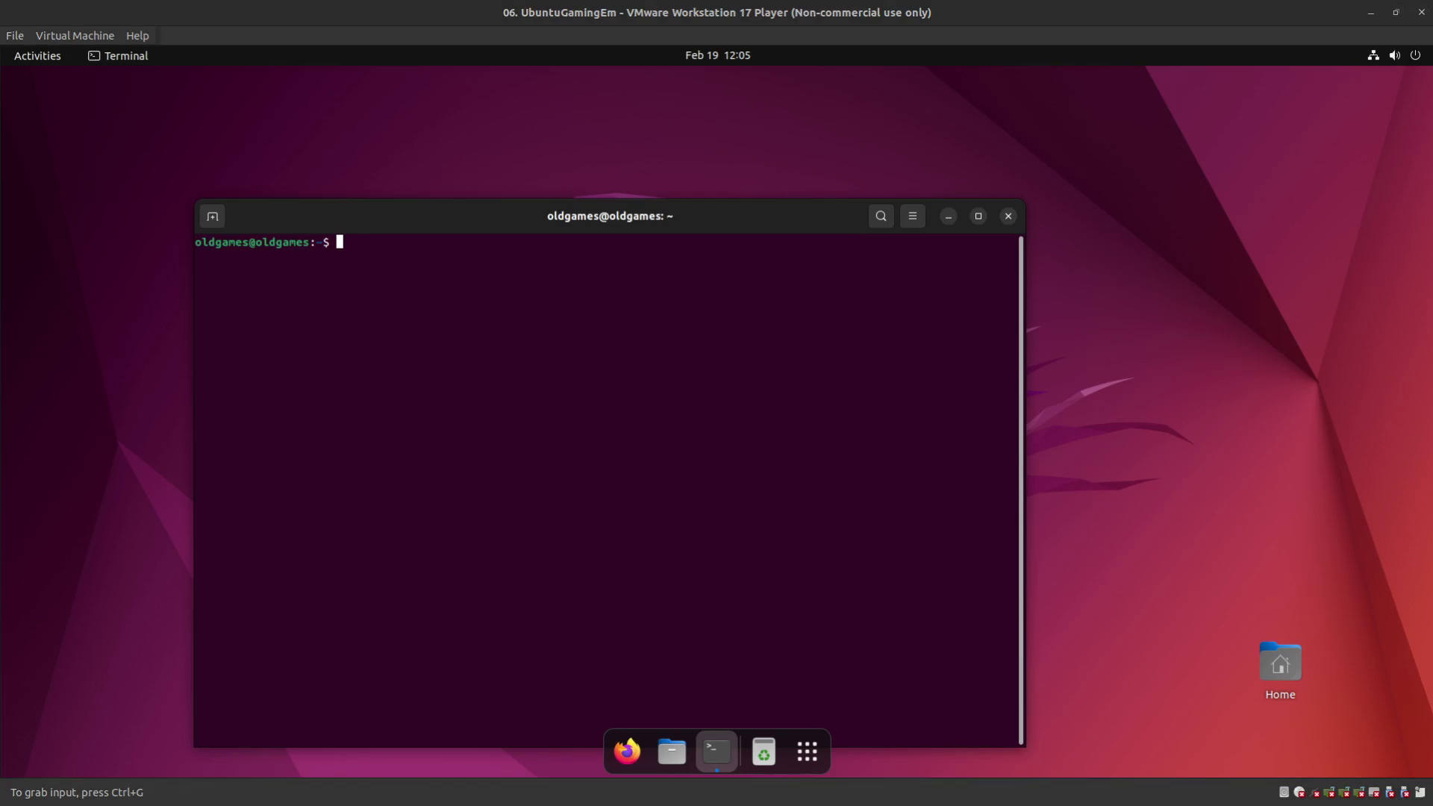
Click inside the terminal so the Ubuntu virtual machine captures keyboard input.
left_click(336, 467)
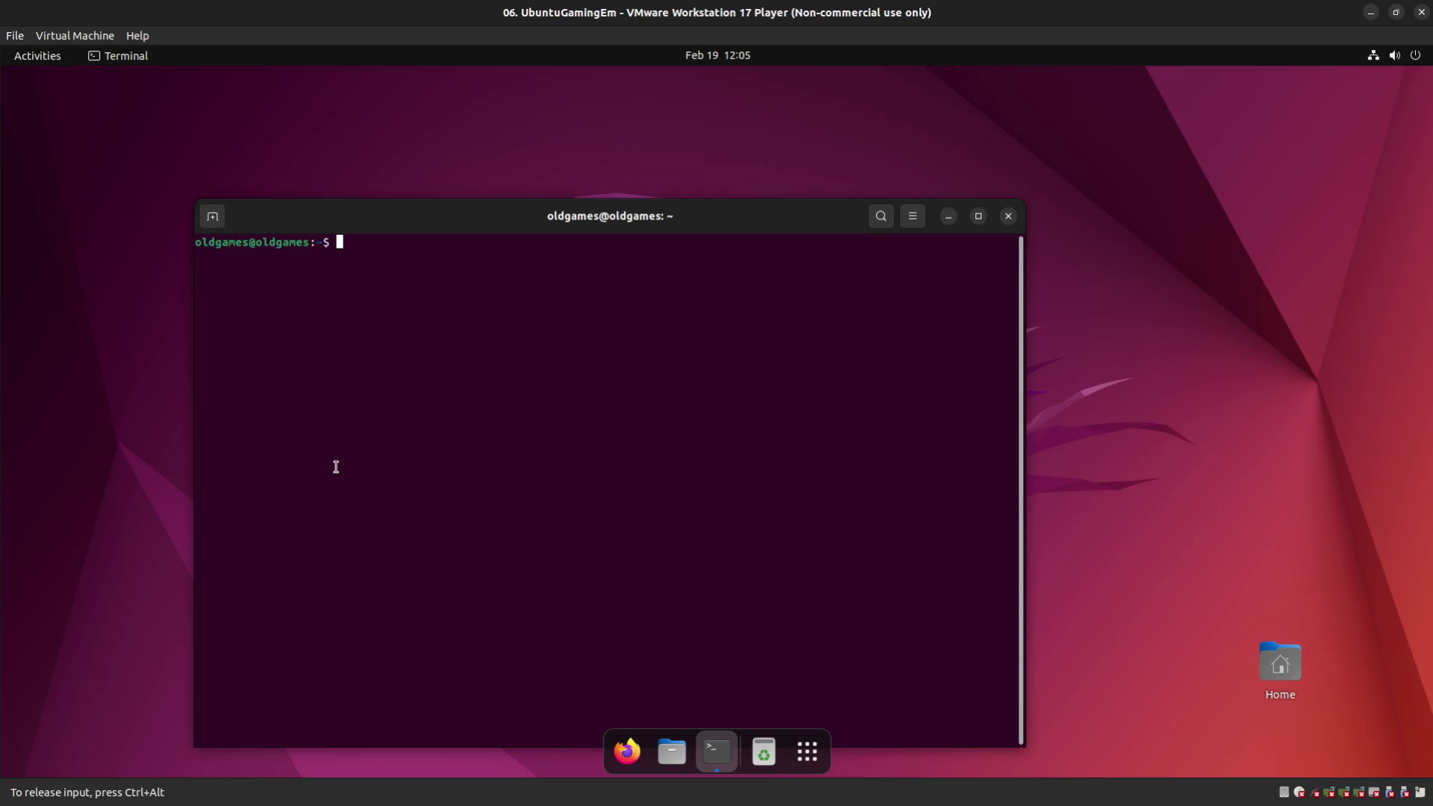
Add the xemu PPA with sudo add-apt-repository, then clear the screen.
type("sudo add-apt-repository ppa:")
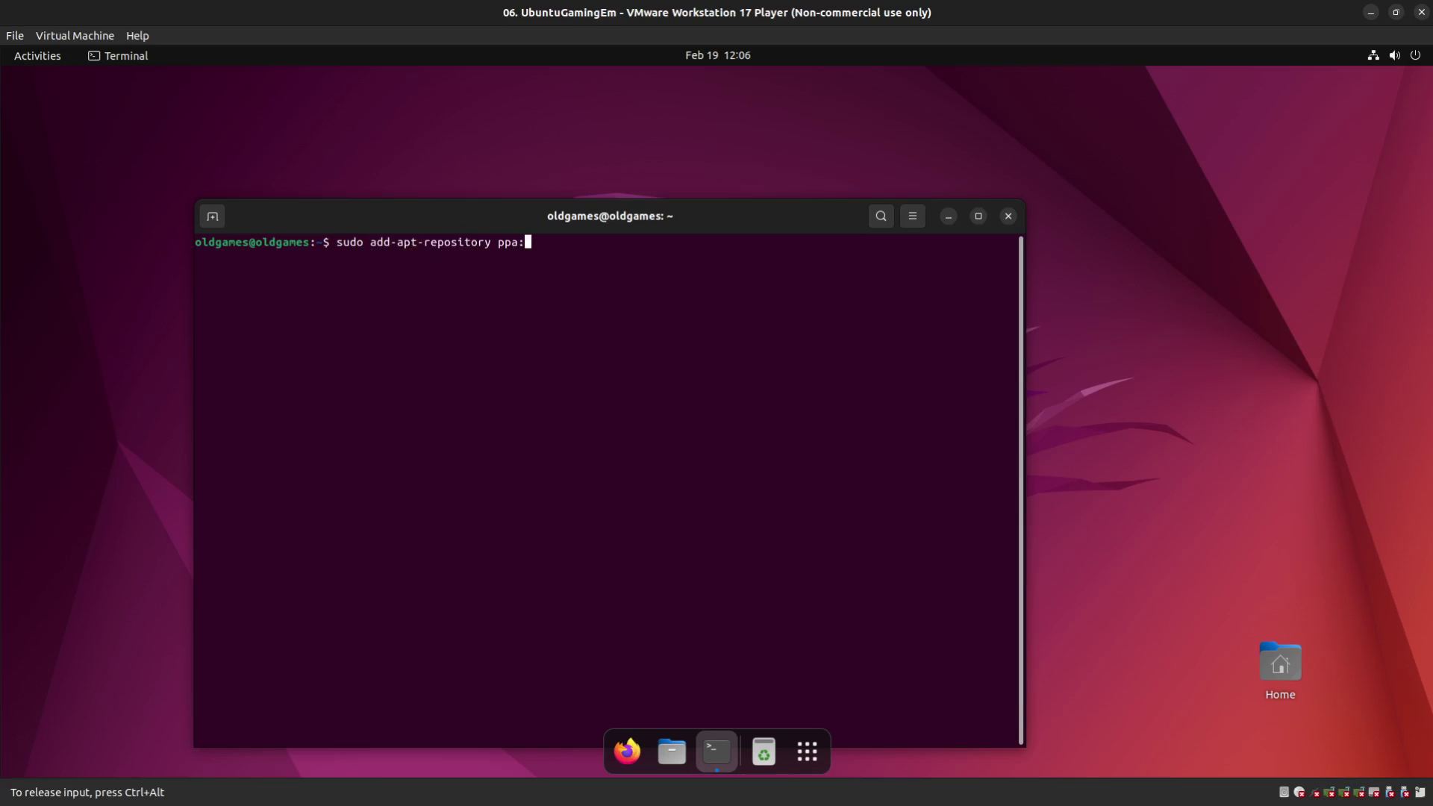
type("mborgerson/xemu")
key("Return")
key("Return")
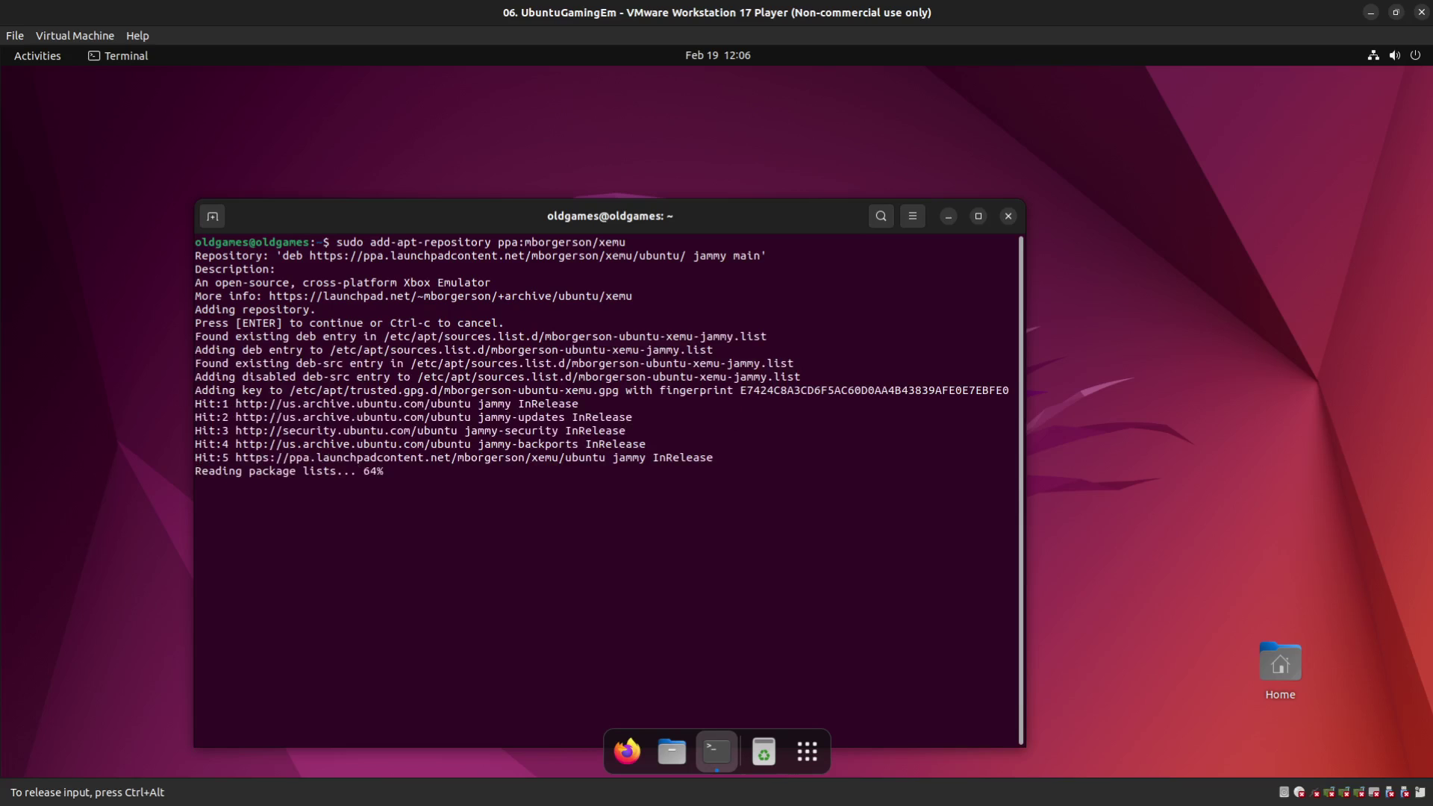
type("clear")
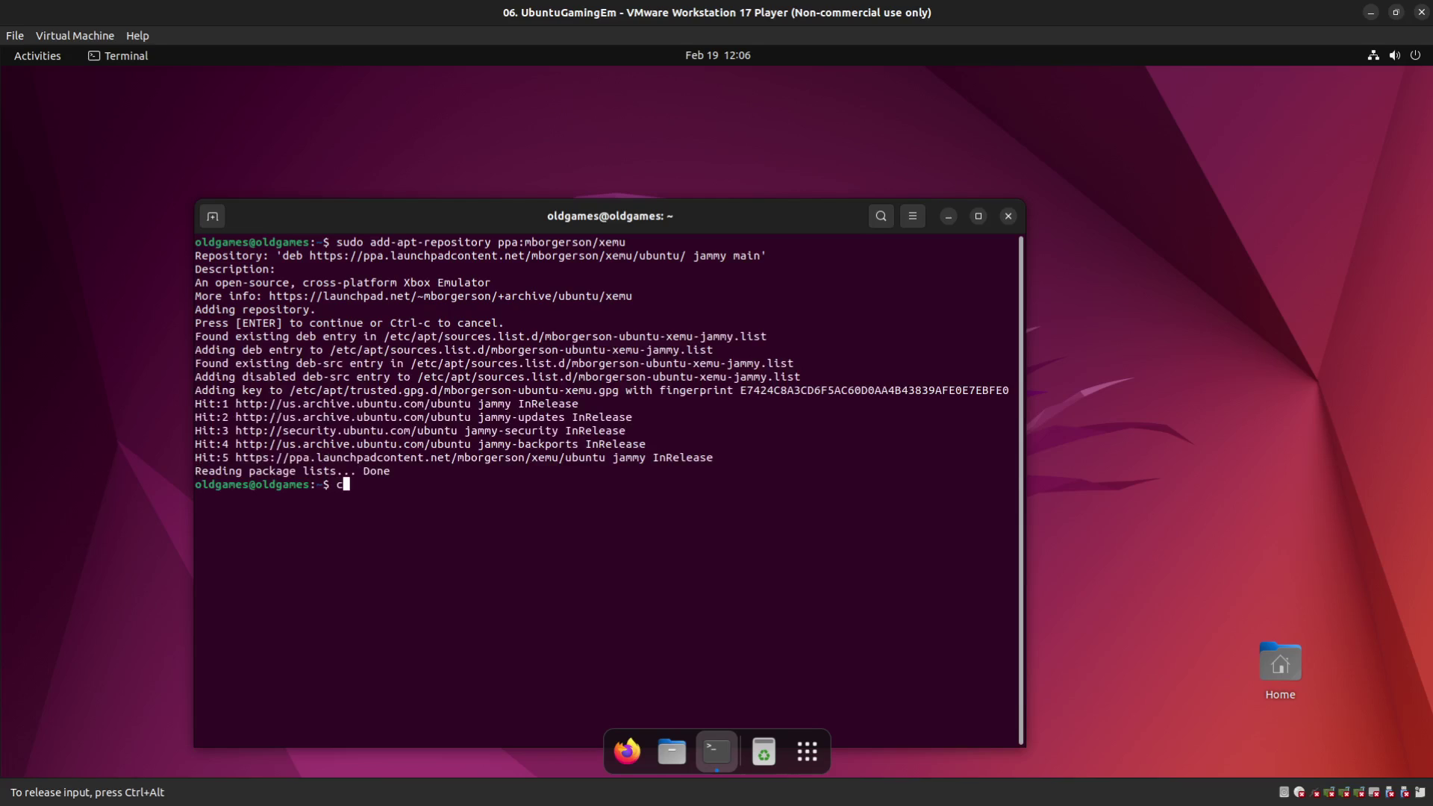
key("Return")
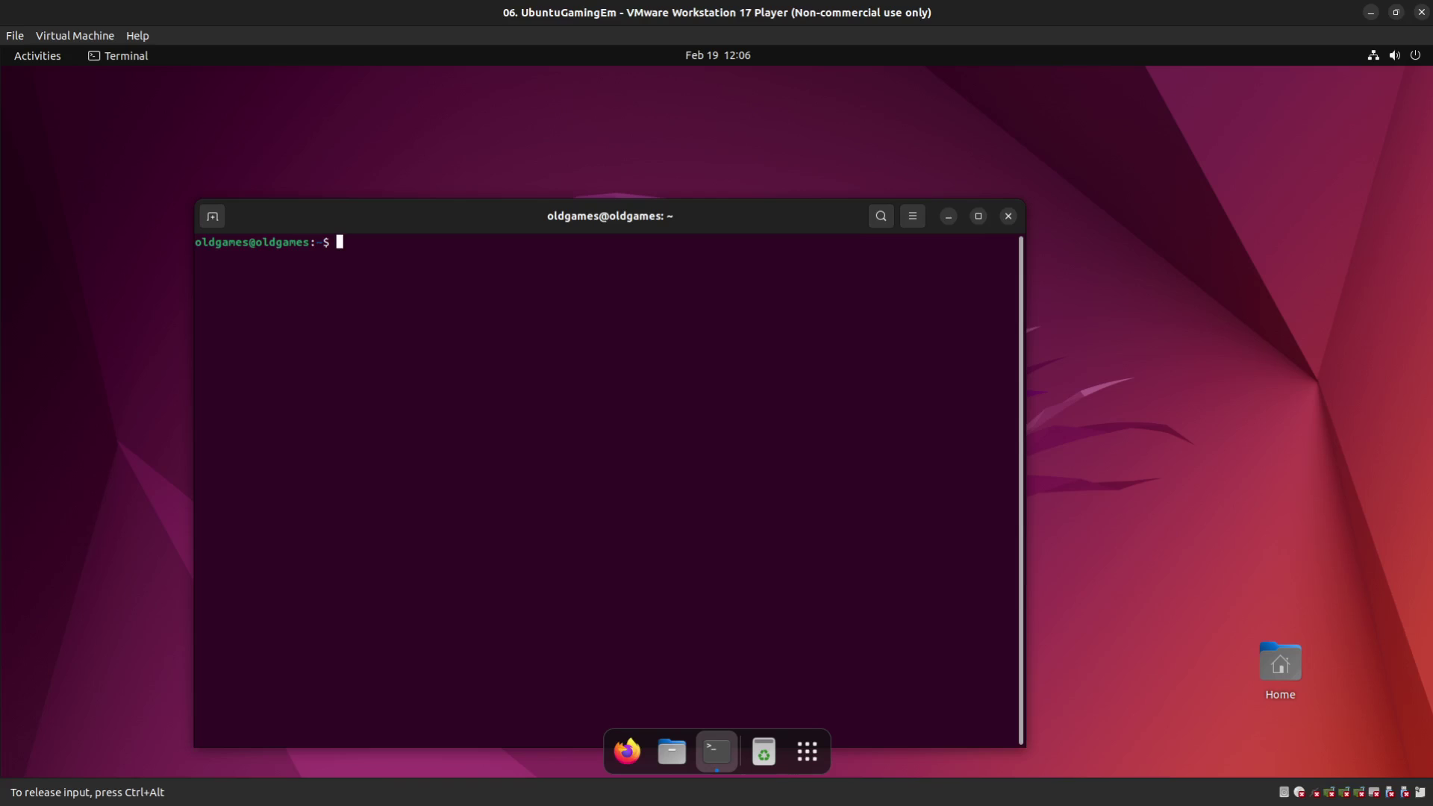
Refresh the package lists with sudo apt-get update and clear the screen.
type("sudo apt-")
type("get install")
key("BackSpace")
key("BackSpace")
key("BackSpace")
key("BackSpace")
key("BackSpace")
key("BackSpace")
key("BackSpace")
key("BackSpace")
type("update")
key("Return")
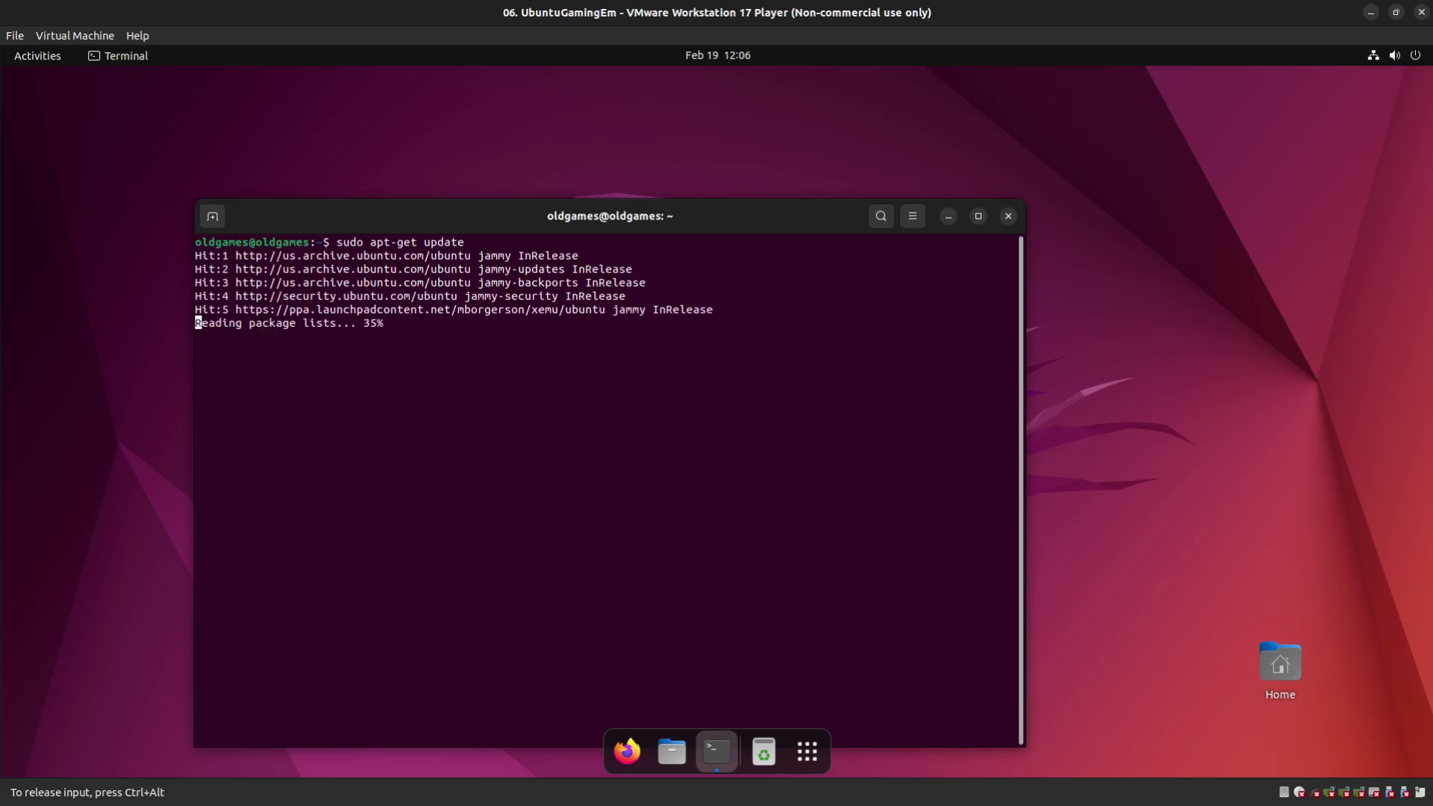
type("clear")
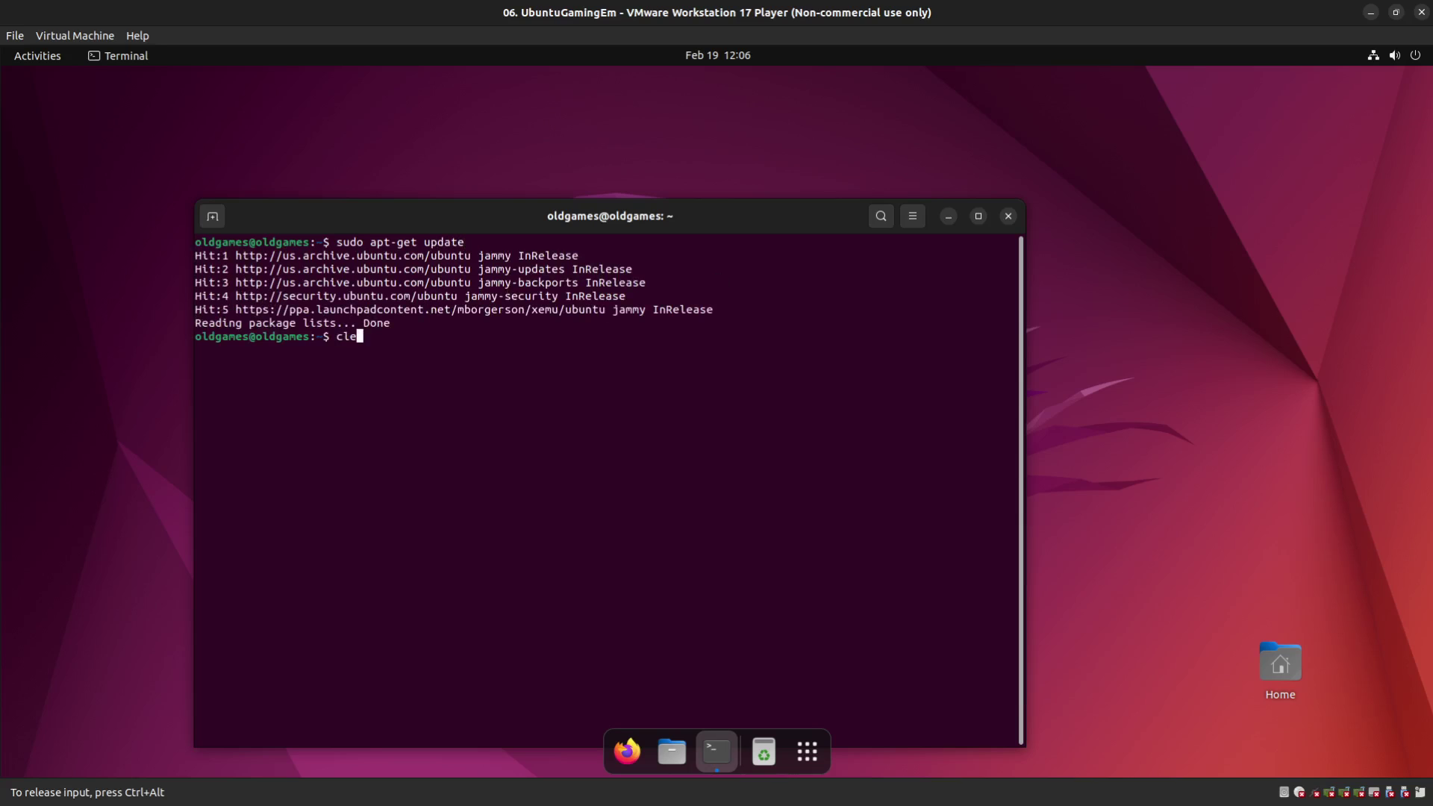
key("Return")
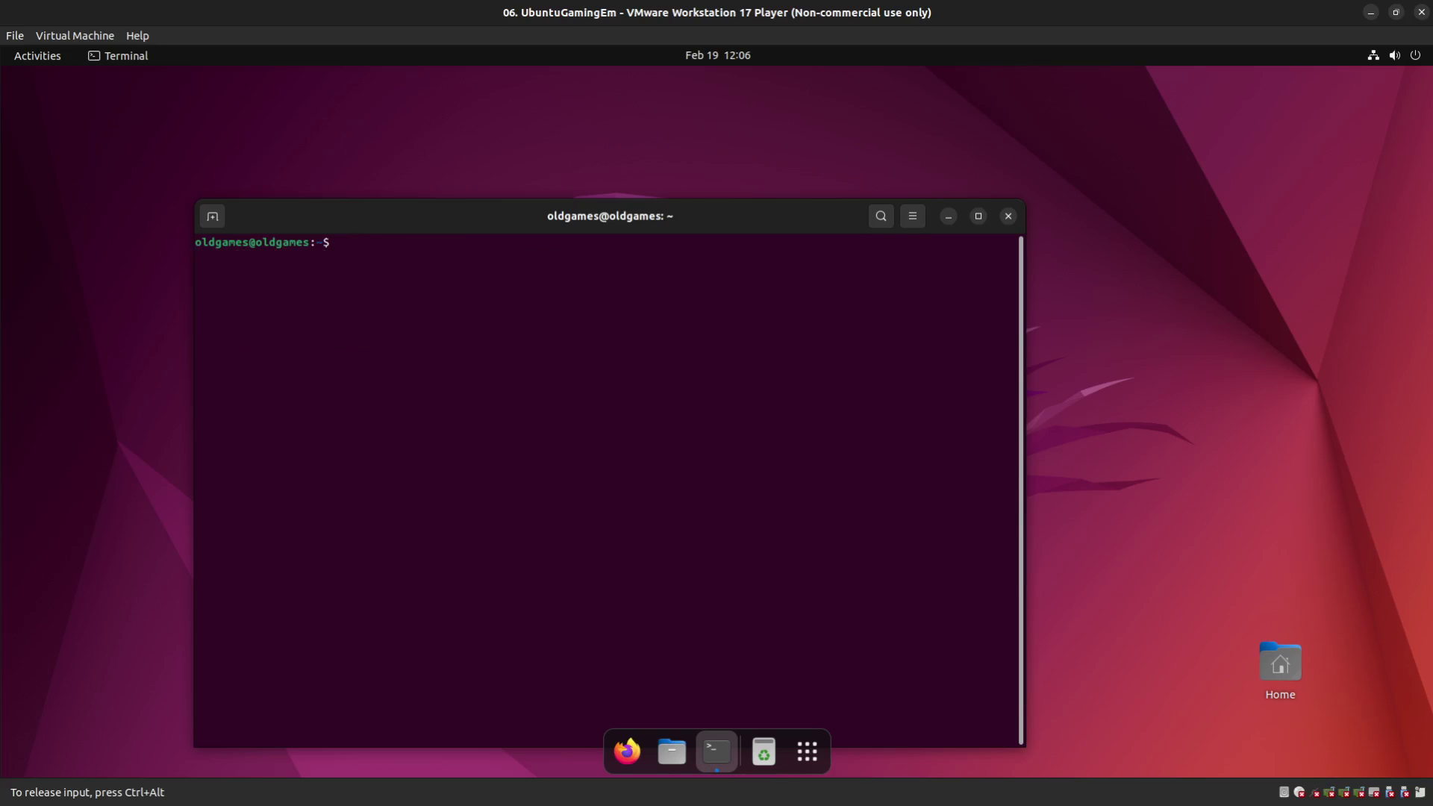
Install xemu with sudo apt-get install xemu, then clear the terminal.
type("sudo apt")
type("-get install xemu")
key("Return")
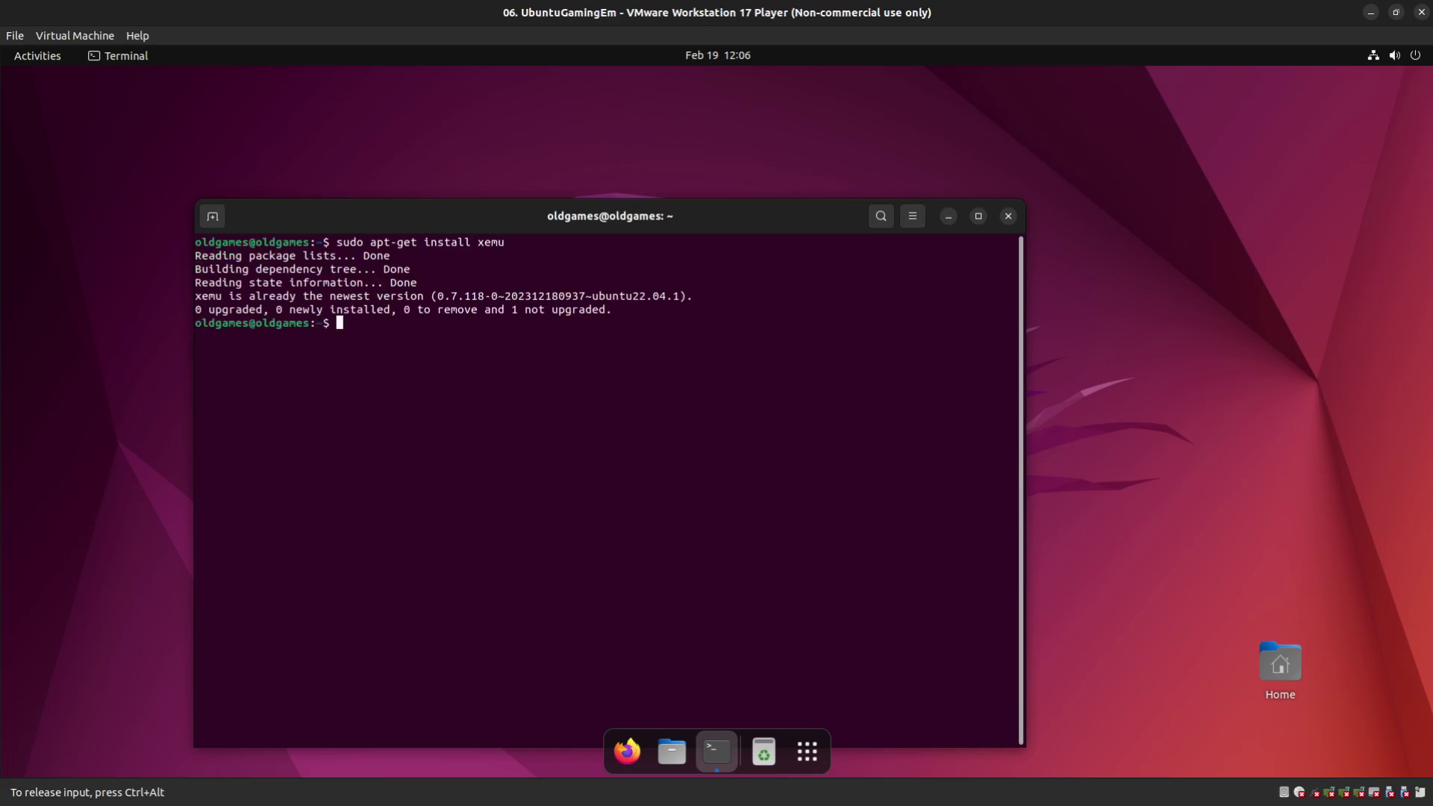
type("clear")
key("Return")
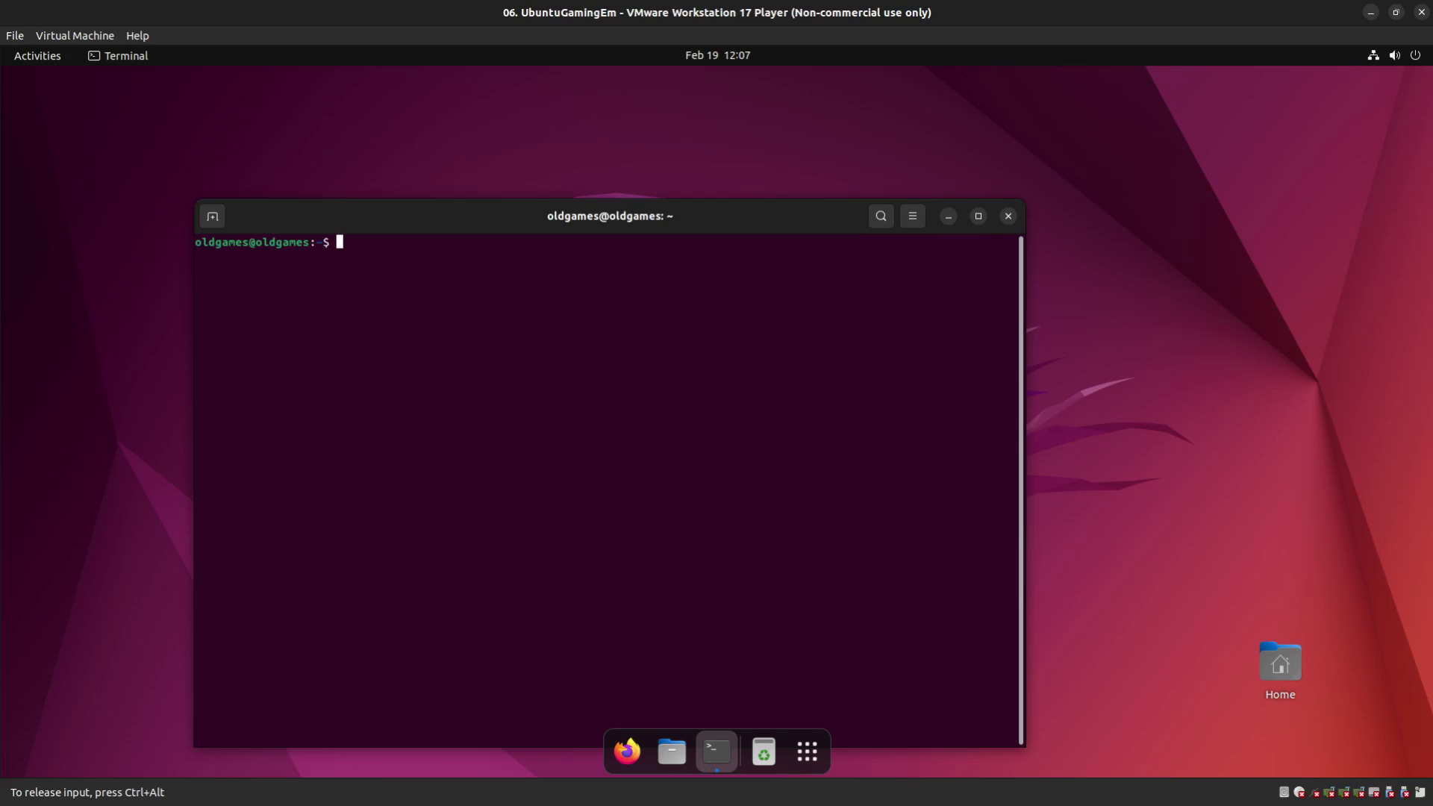
Run sudo snap install rpcs3-emu, which reports it already installed, then clear the screen.
type("sudo snap install rpcs3-emu")
key("Return")
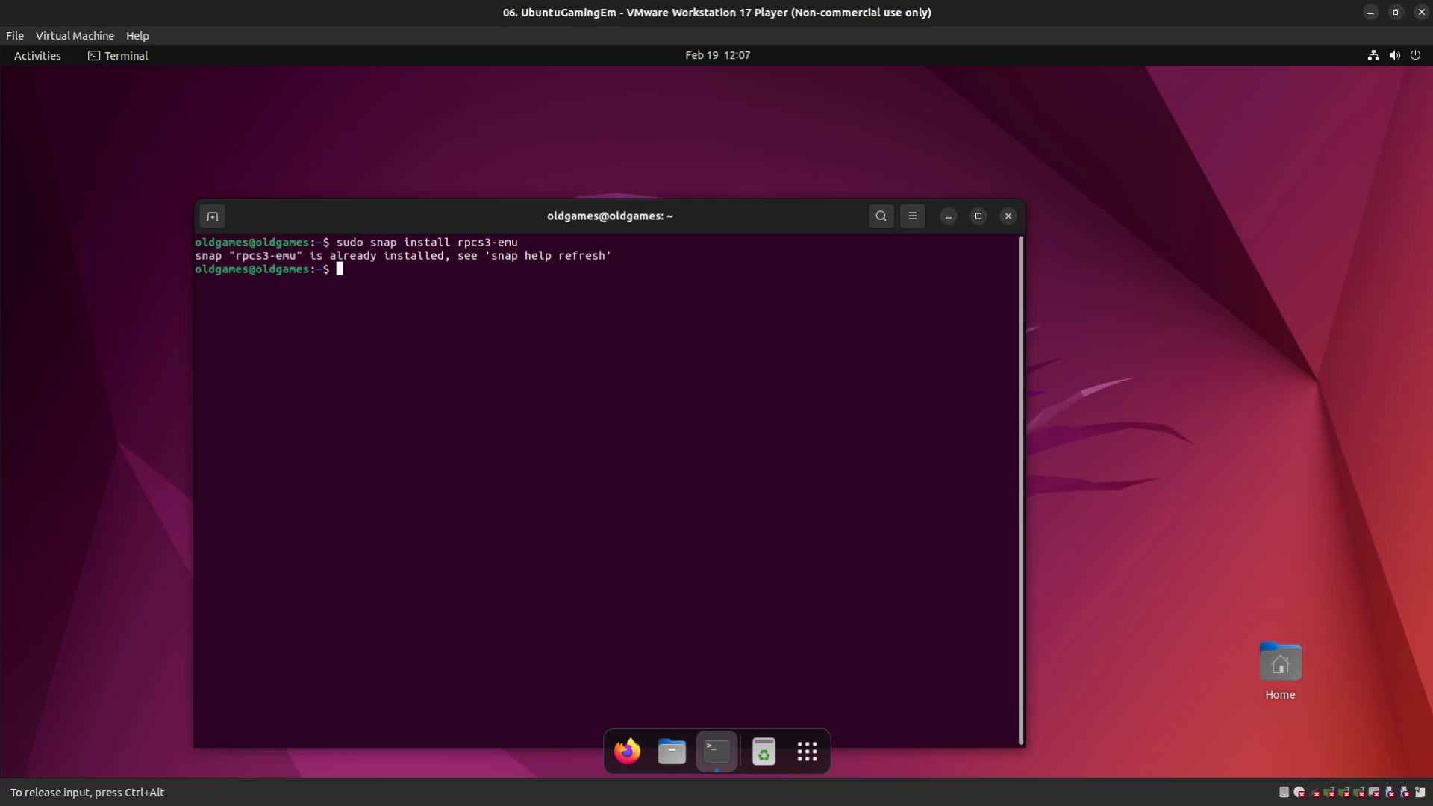
type("clear")
key("Return")
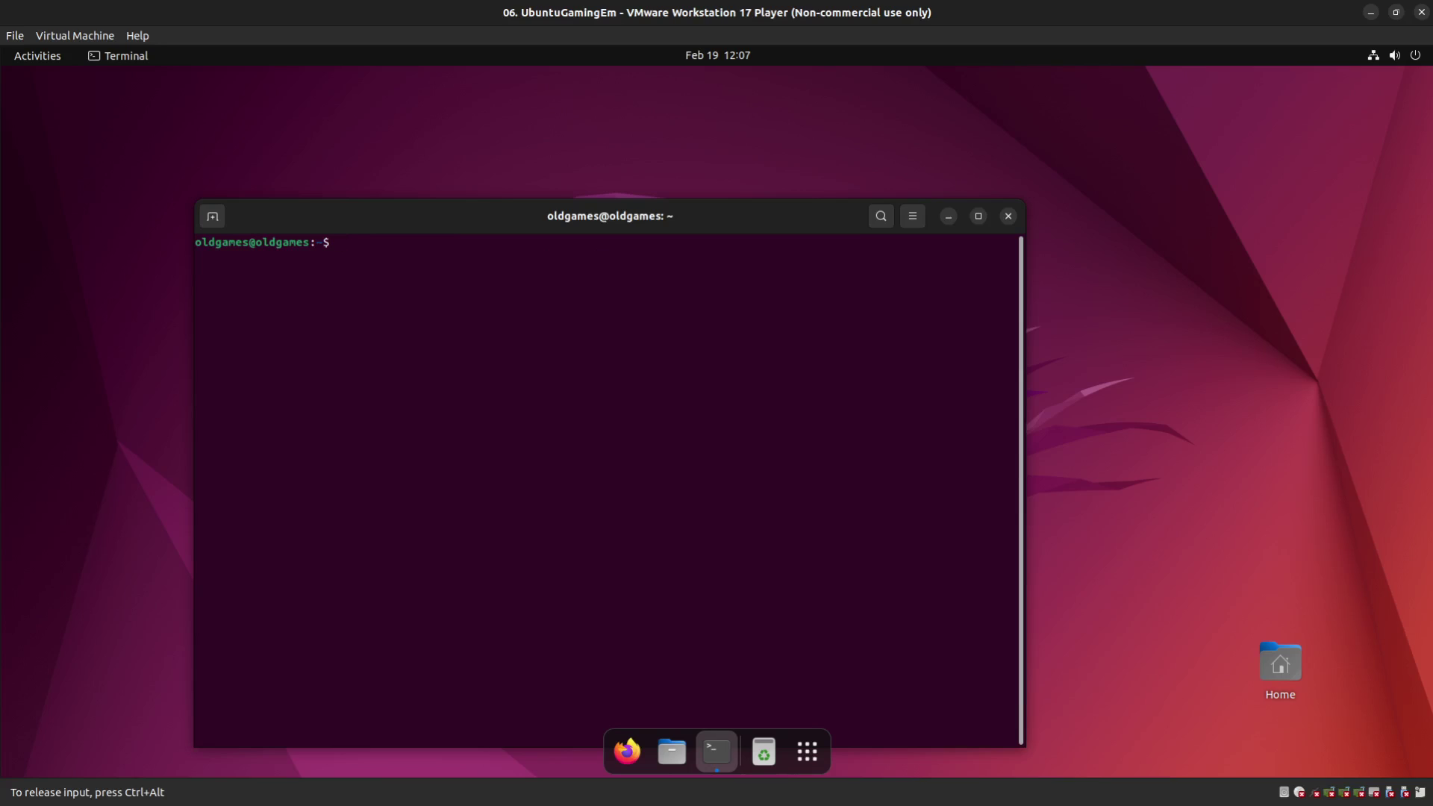
Run sudo apt-get install higan to get the latest higan, then clear the screen.
type("sudo apt-get install higan")
key("Return")
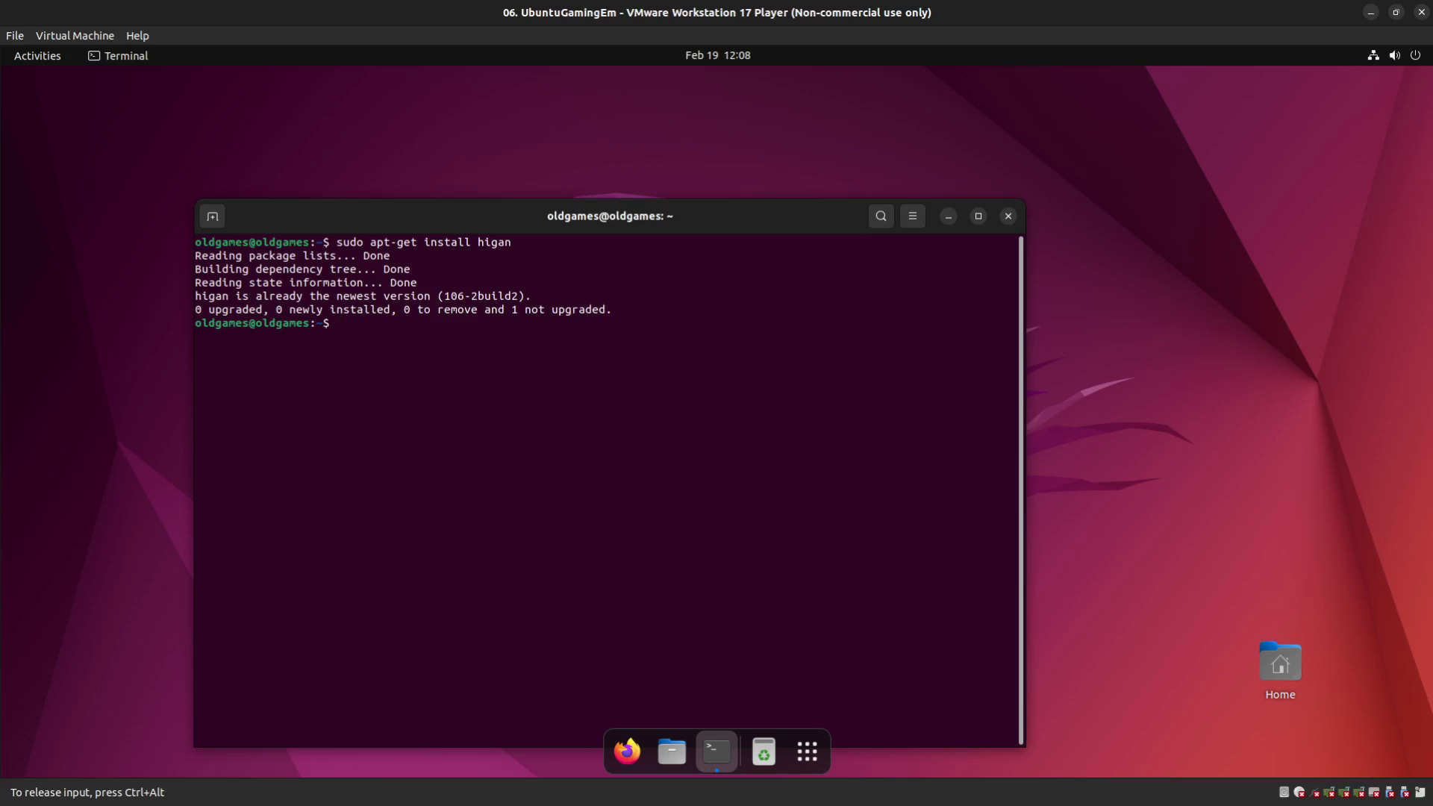
type("clear")
key("Return")
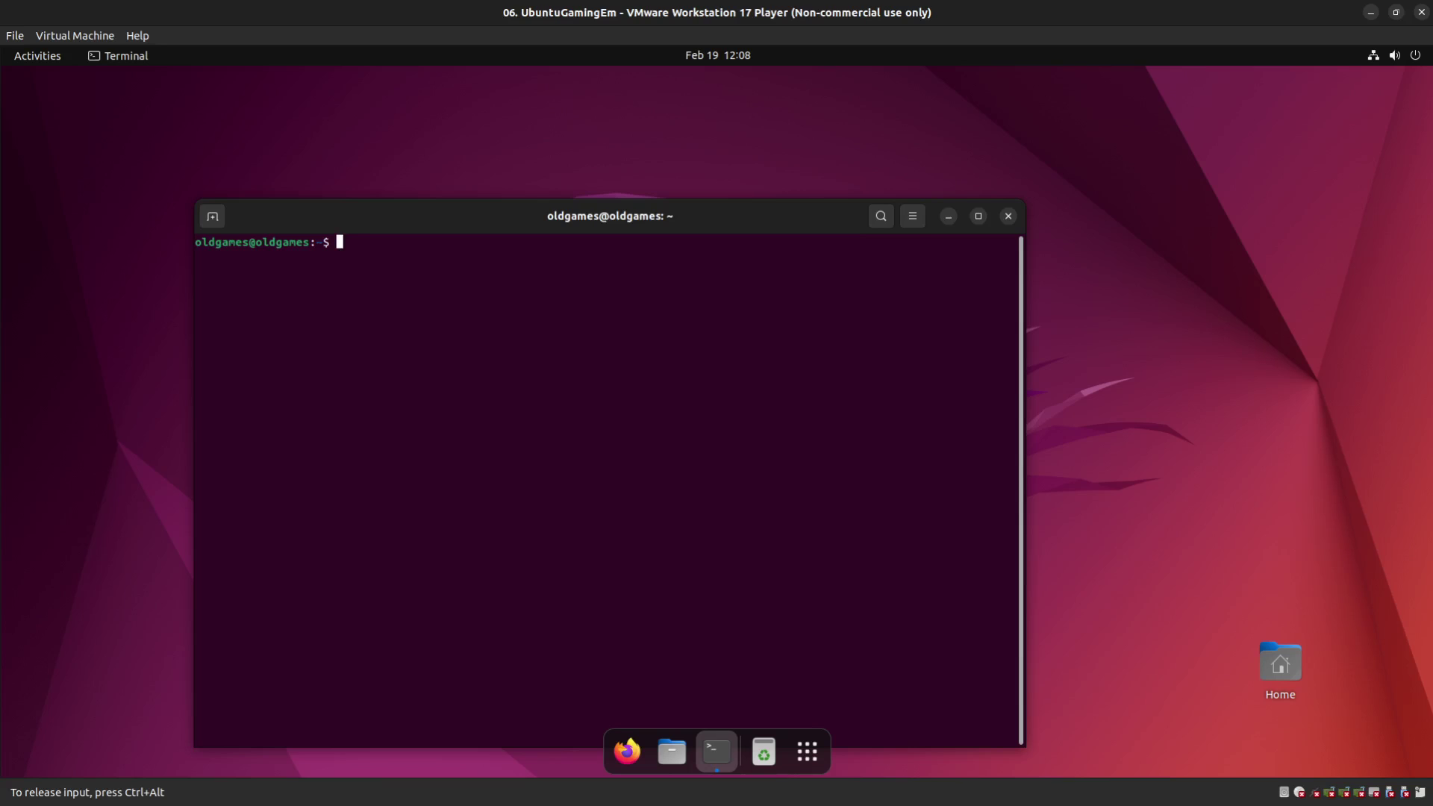
Switch VMware Player to full screen with Ctrl+Alt+Enter.
key("ctrl+alt+Return")
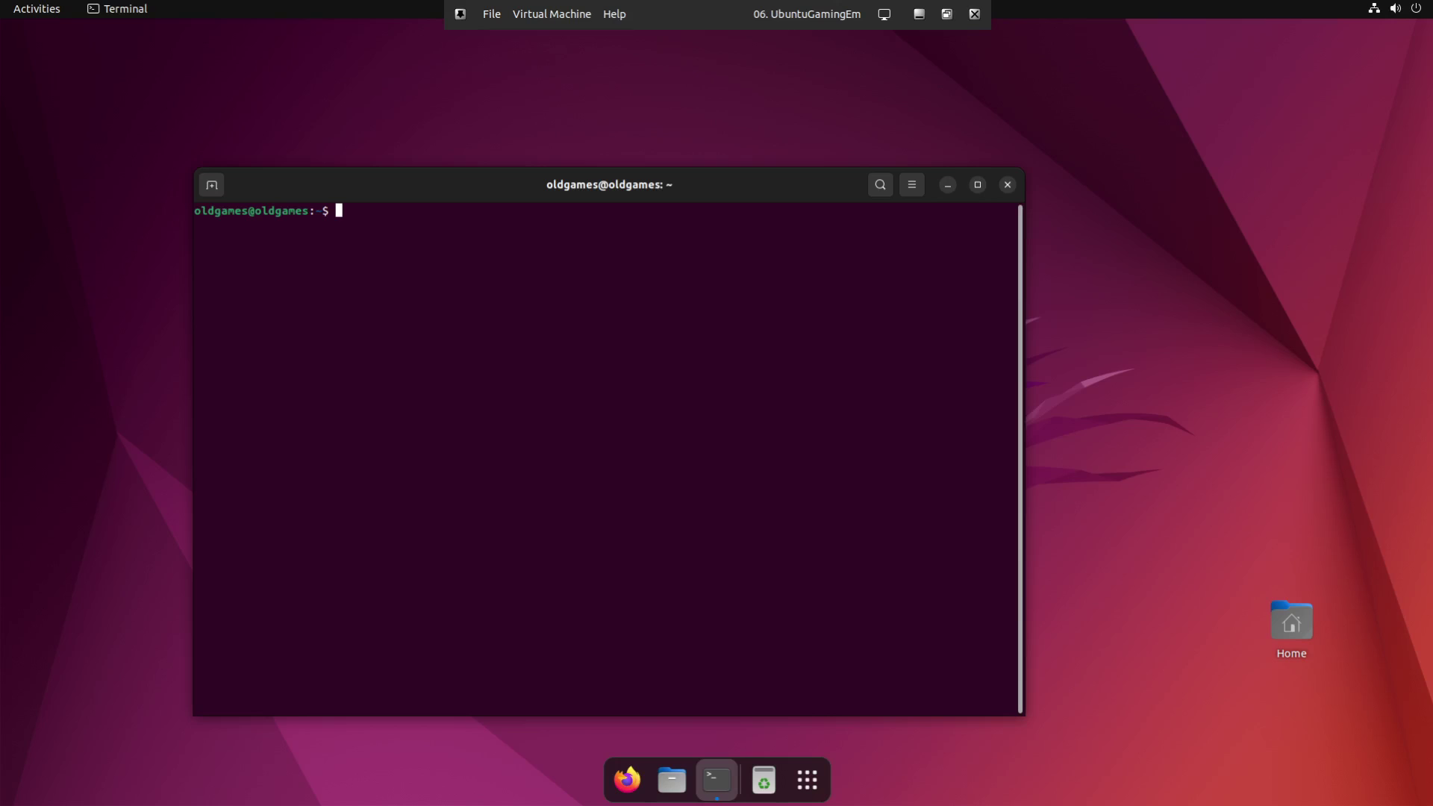
Run sudo snap install dolphin-emulator --edge, then clear the screen.
type("sudo snap install dol")
key("BackSpace")
key("BackSpace")
type("olphin-emu")
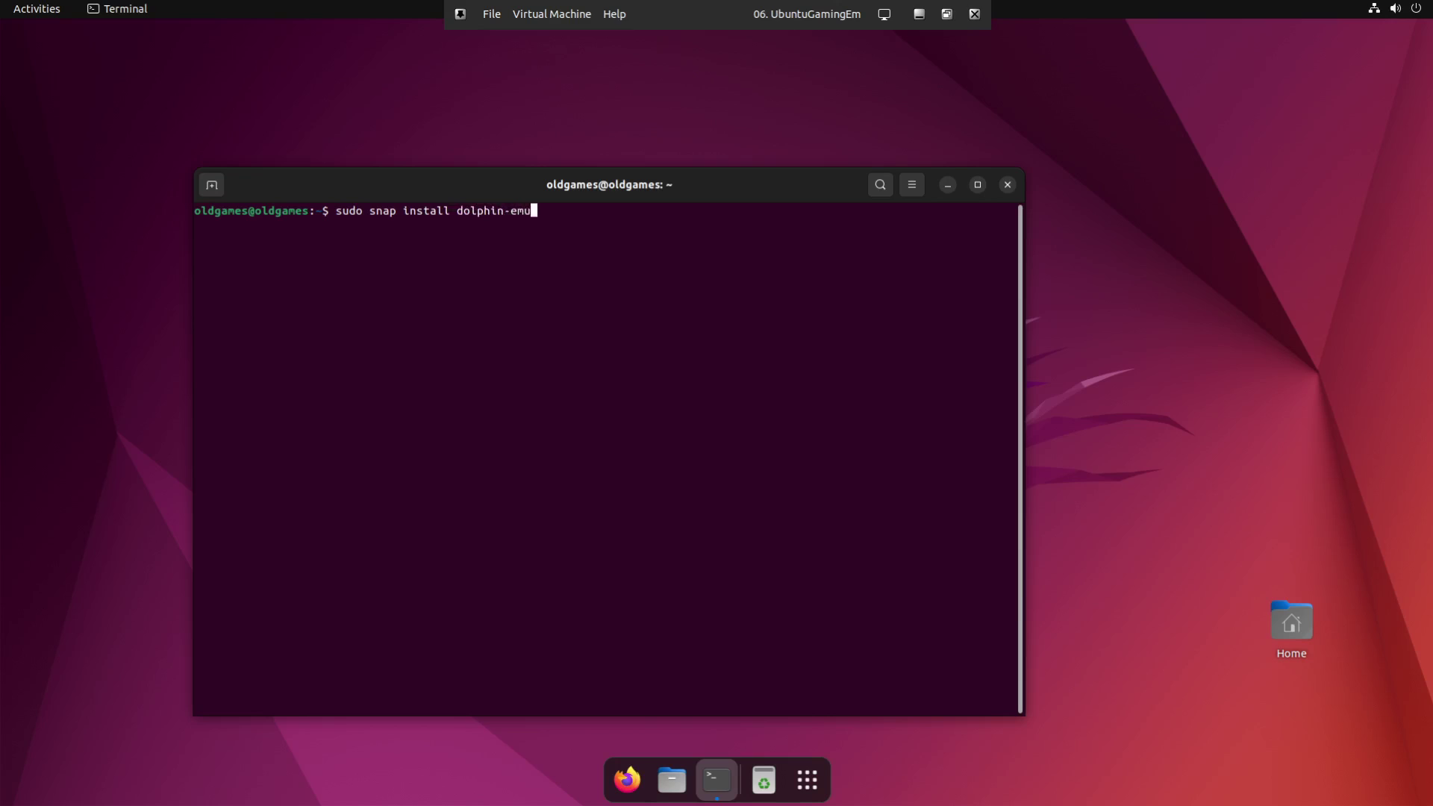
type("lator --edge")
key("Return")
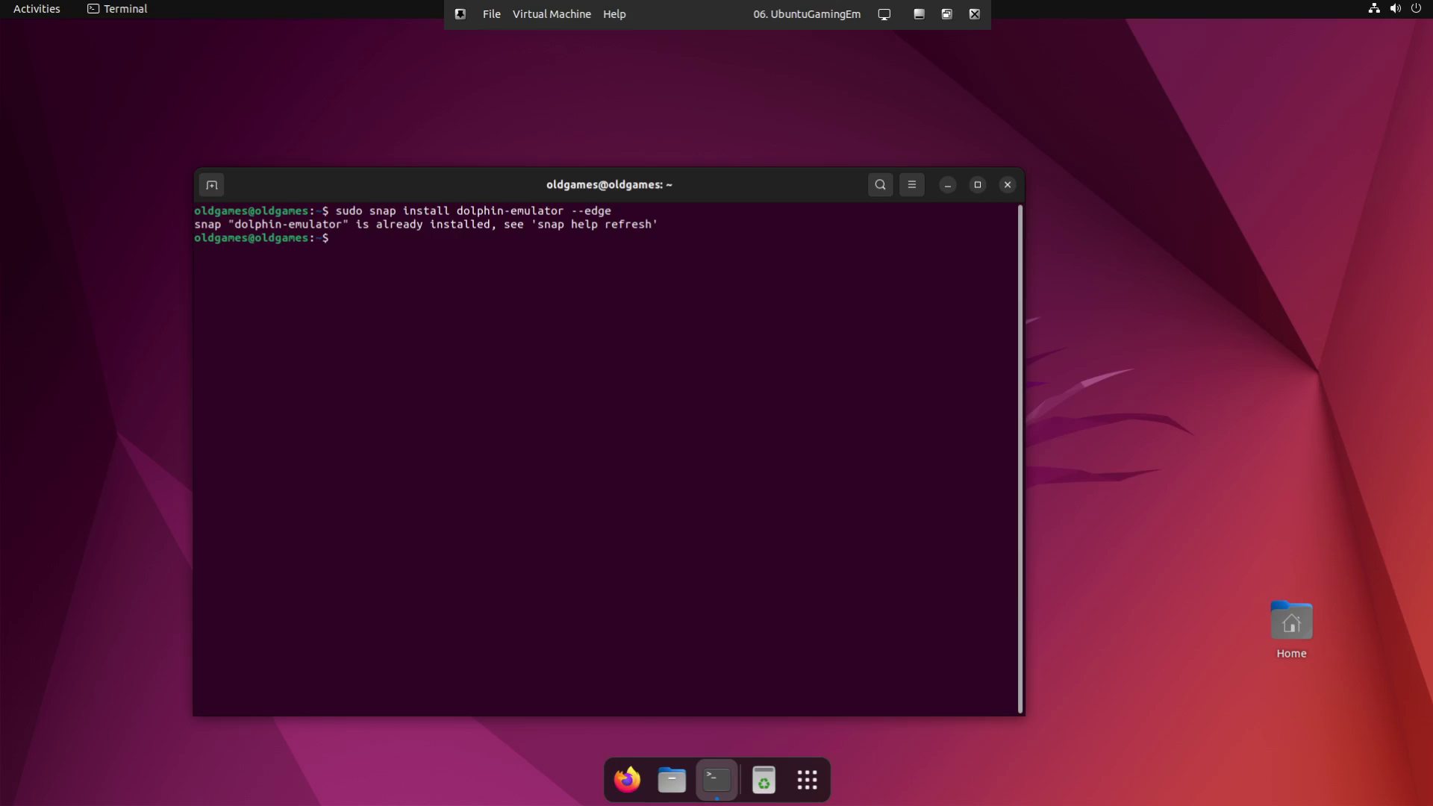
type("clear")
key("Return")
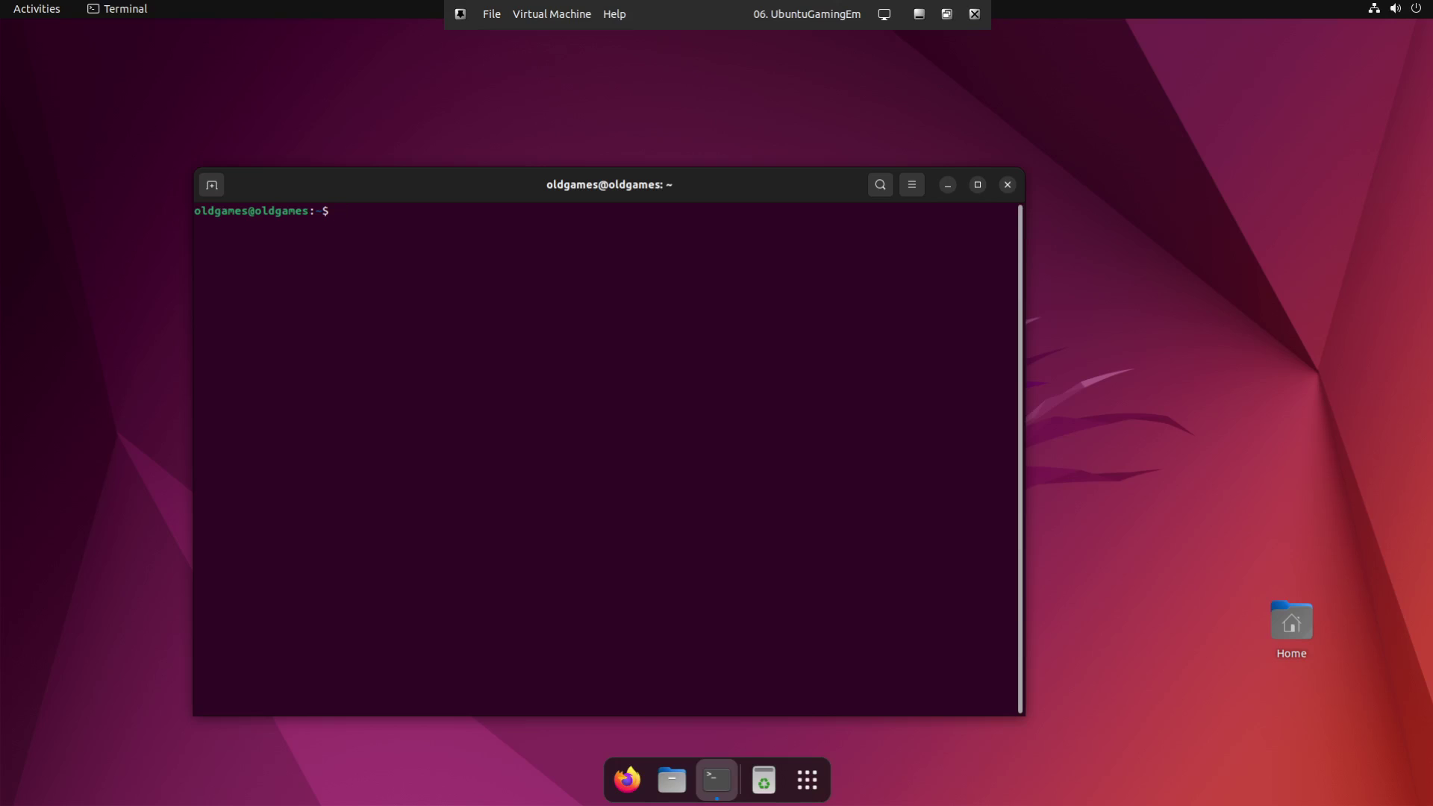
Install libcwiid1, lswm, wmgui and wminput with apt-get, confirming with y.
type("sudo apt-get ijnst")
key("BackSpace")
key("BackSpace")
key("BackSpace")
key("BackSpace")
type("nstall libcwiid1 ")
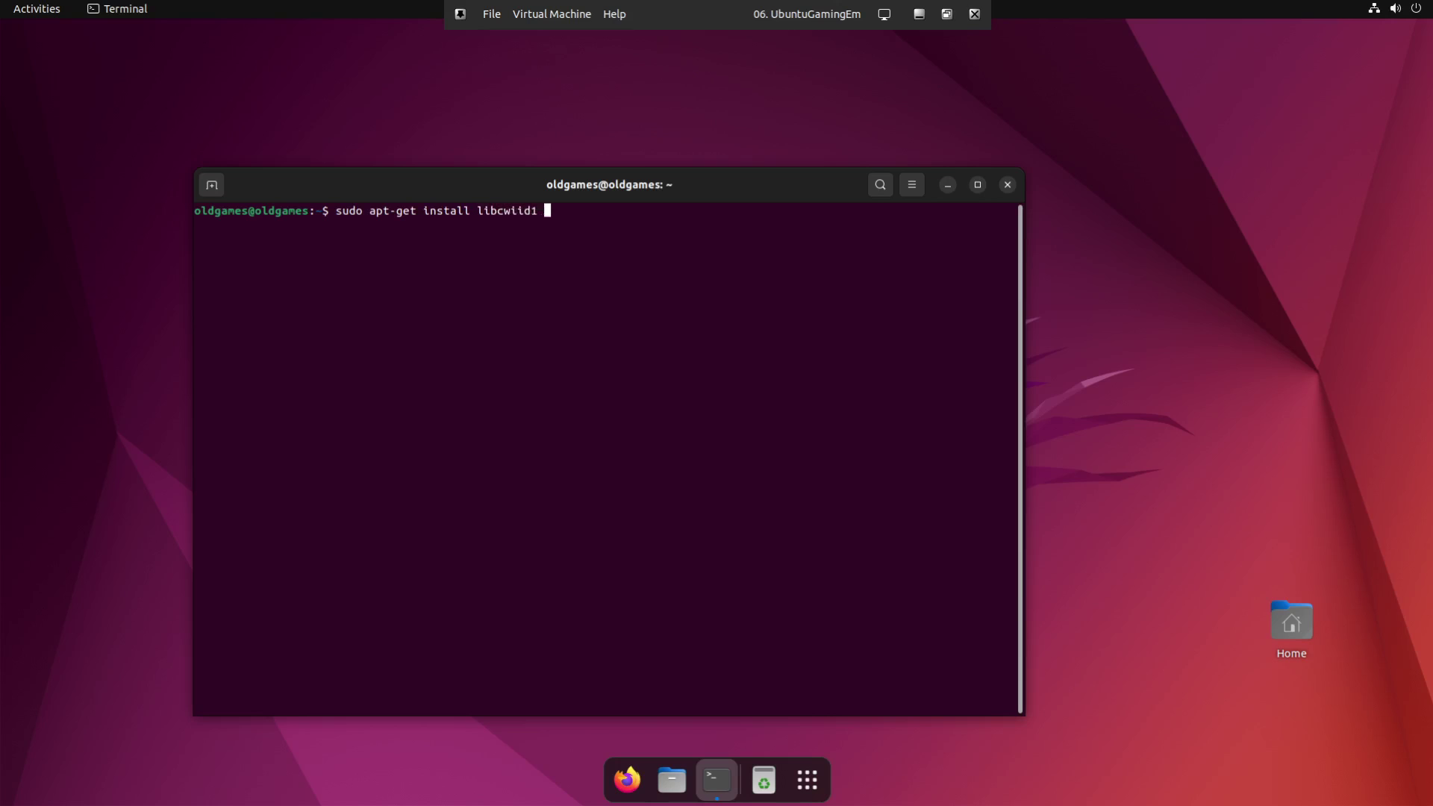
type("lswm m")
type("wmgui ")
type("wmin")
type("put")
key("Return")
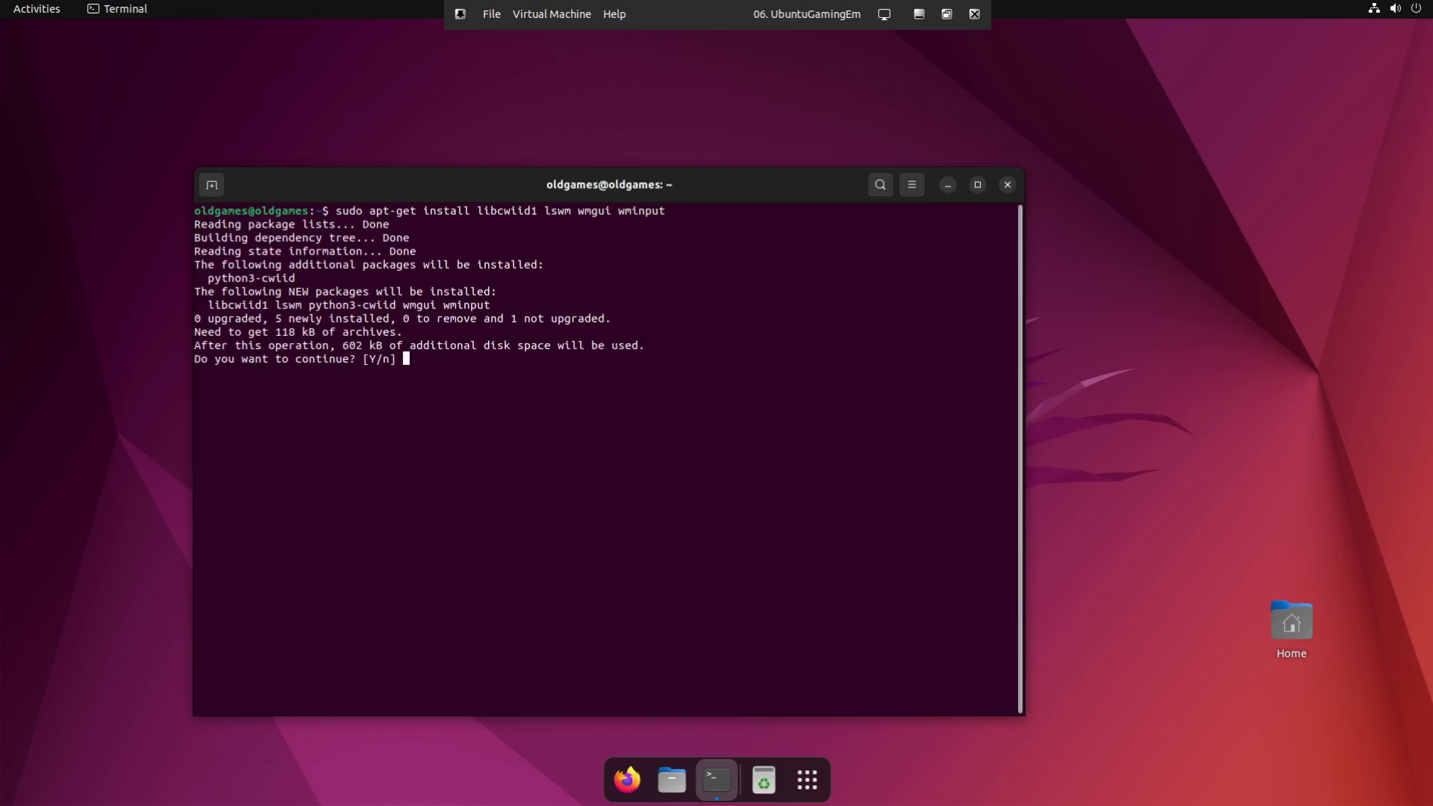
type("y")
key("Return")
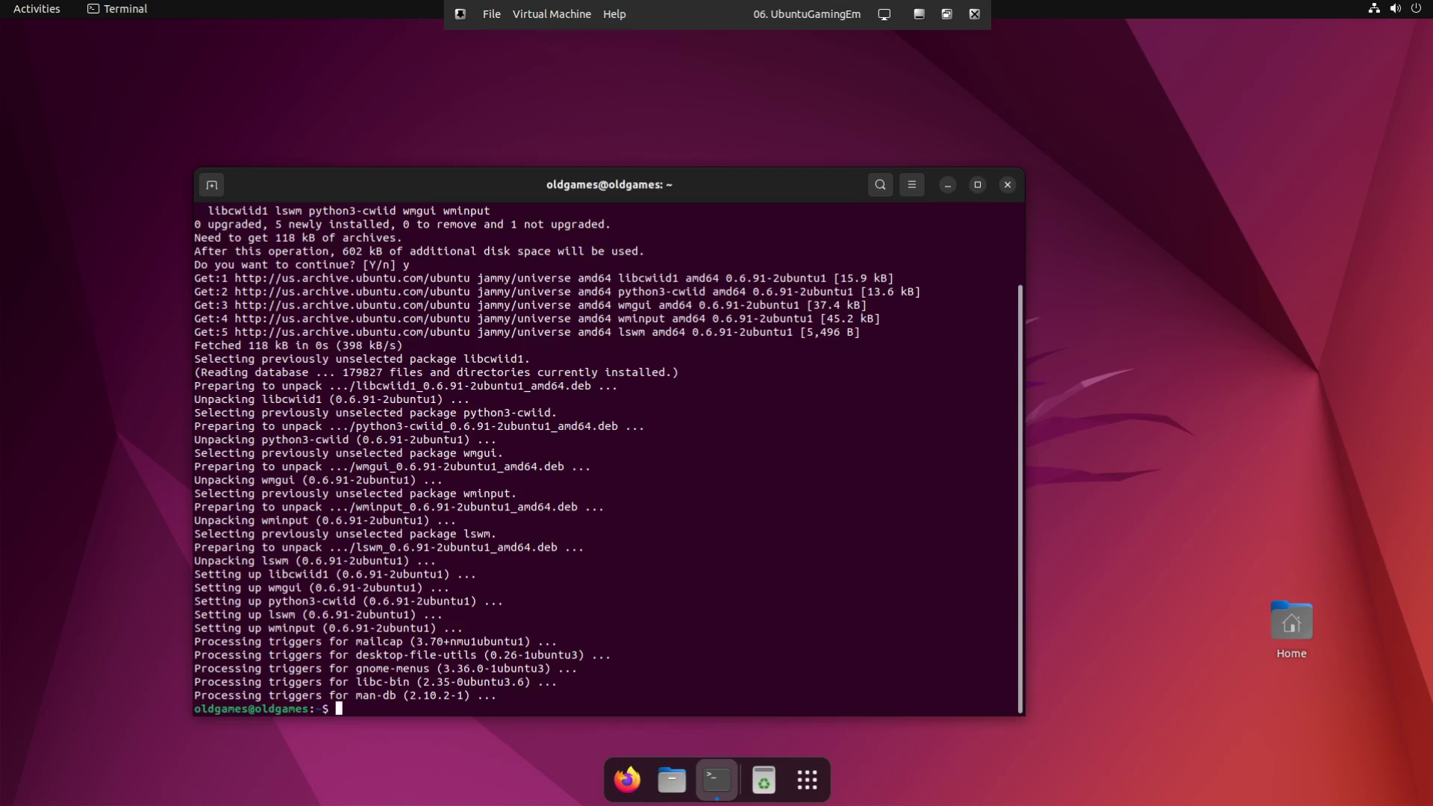
Begin typing the sudo echo "uinput" command.
type("sudo echo \"uinput\" .. /et")
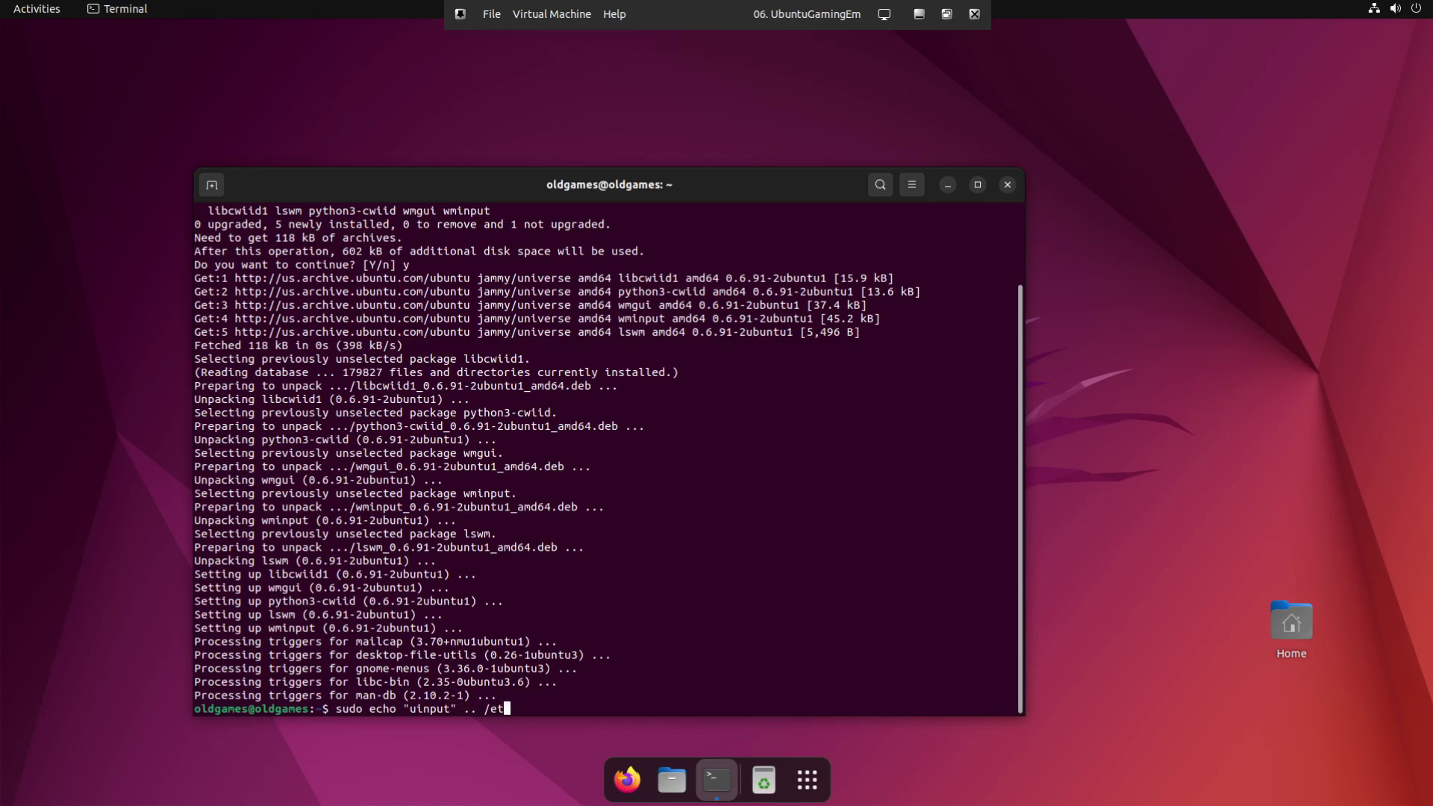
Finish and run the echo "uinput" command targeting /etc/modules.
type("c/modules")
key("Return")
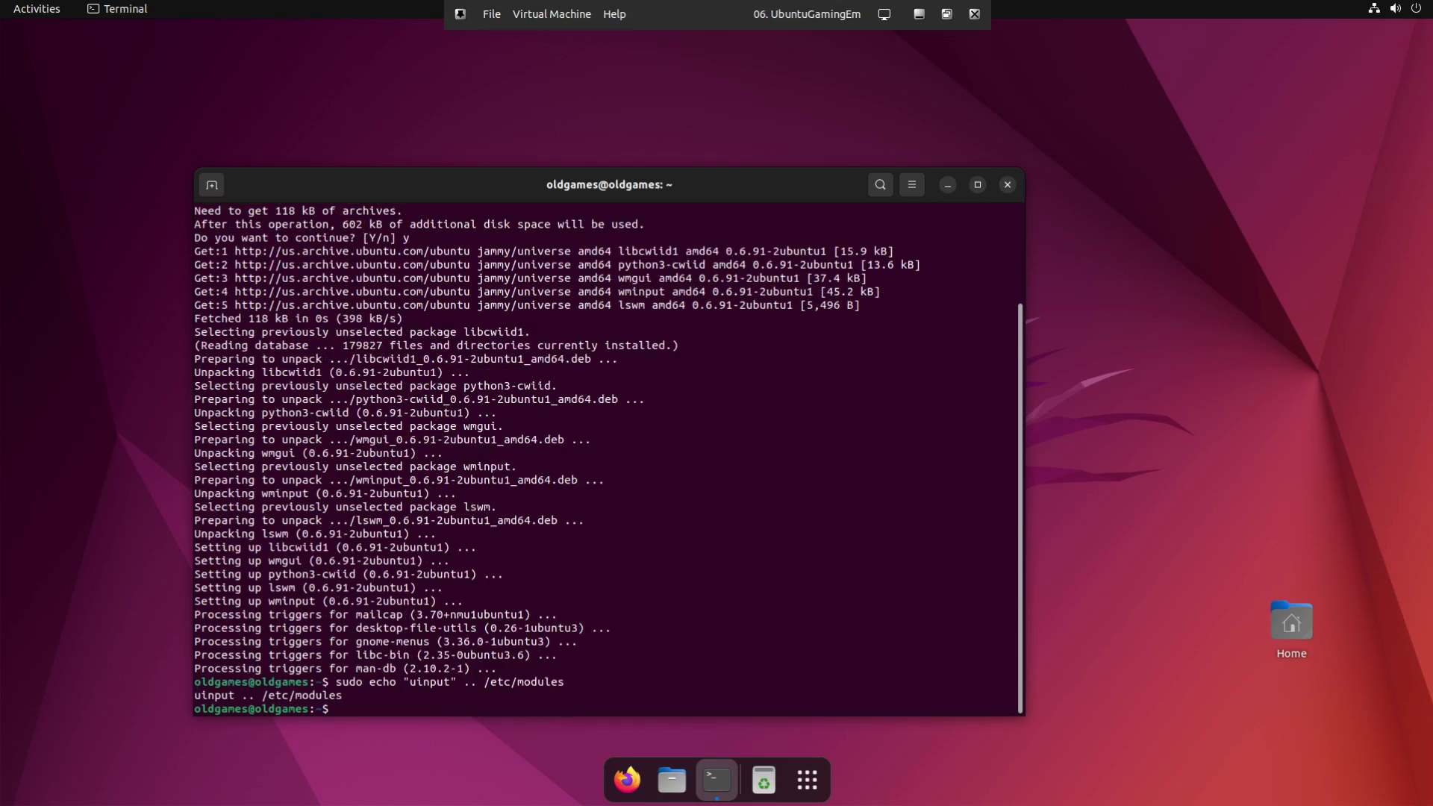
Load the uinput kernel module with sudo modprobe uinput, then clear the screen.
type("sudo modprobe uinput")
key("Return")
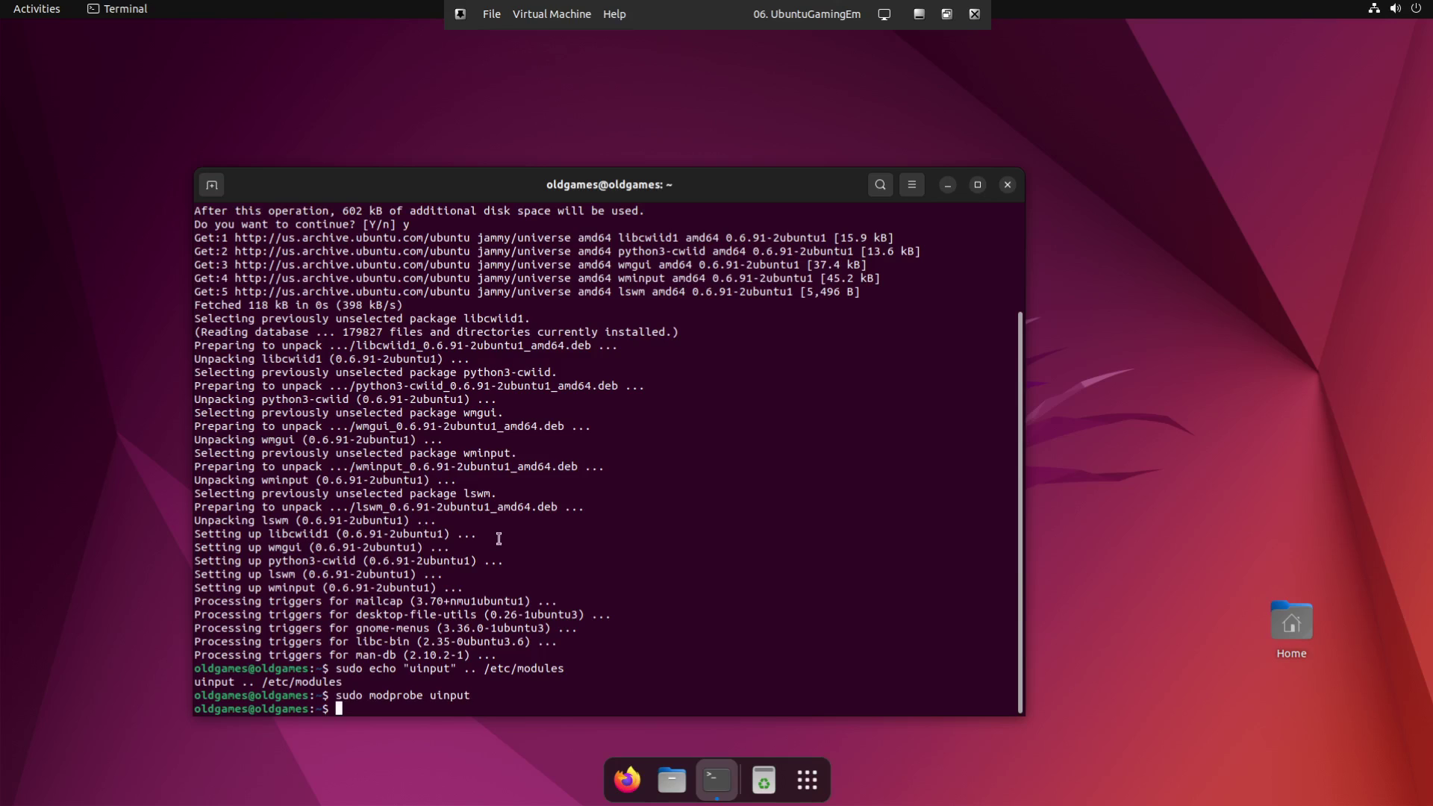
type("clear")
key("Return")
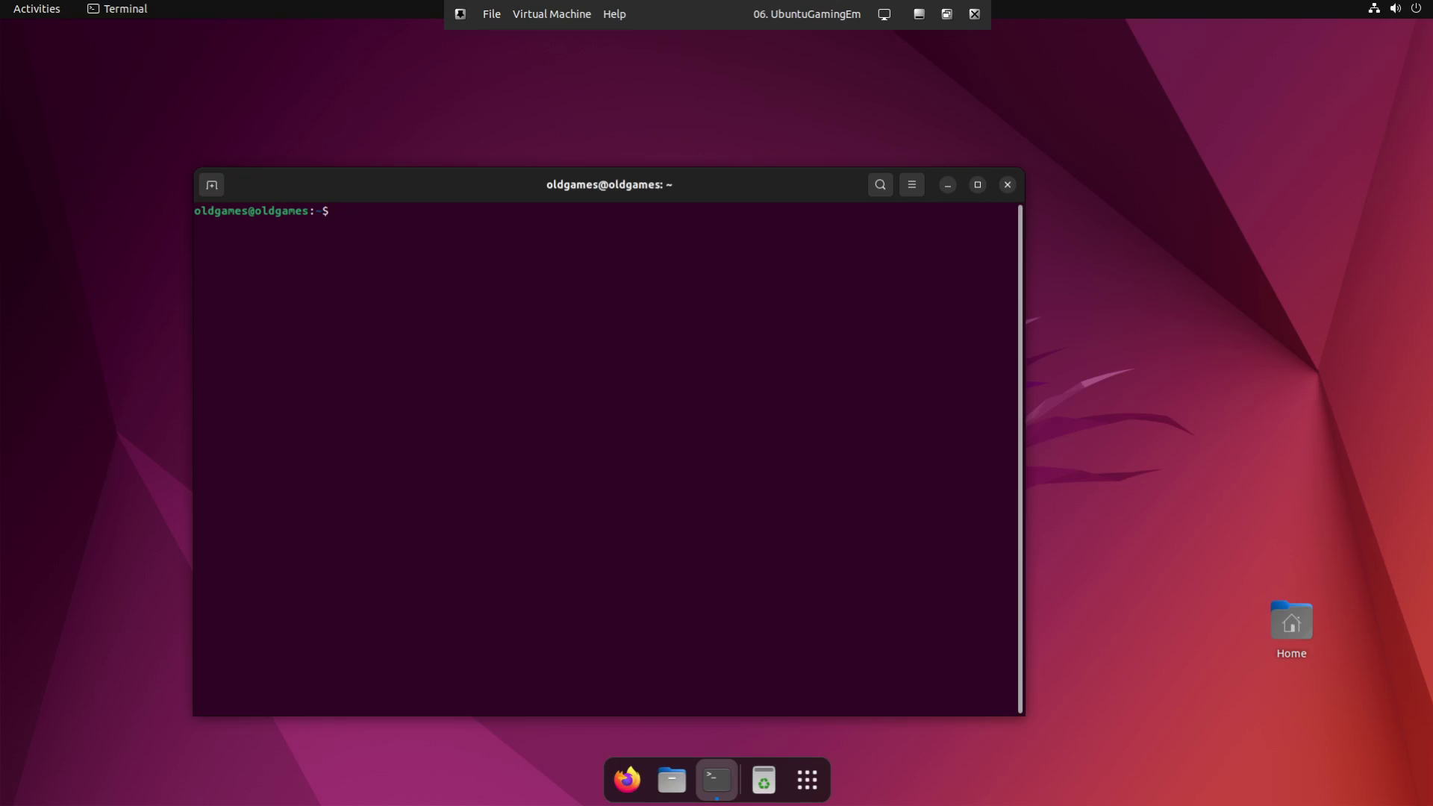
Install zsnes after correcting the misspelled 'znes' command, confirm with y, then clear the screen.
type("sudo apt-get install znes")
key("Return")
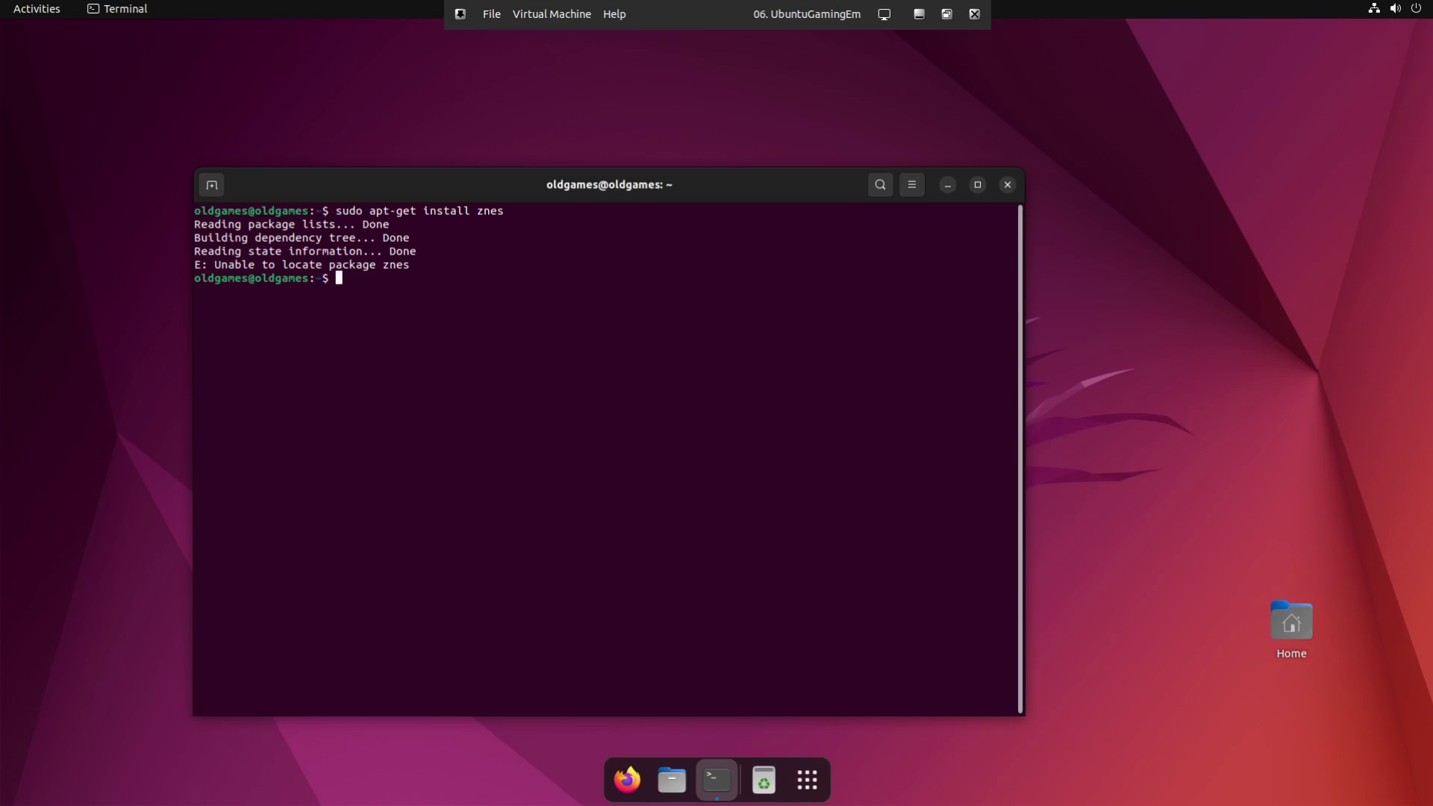
key("Up")
key("Left")
key("Left")
key("Left")
type("s")
key("Right")
key("Right")
key("Right")
key("Return")
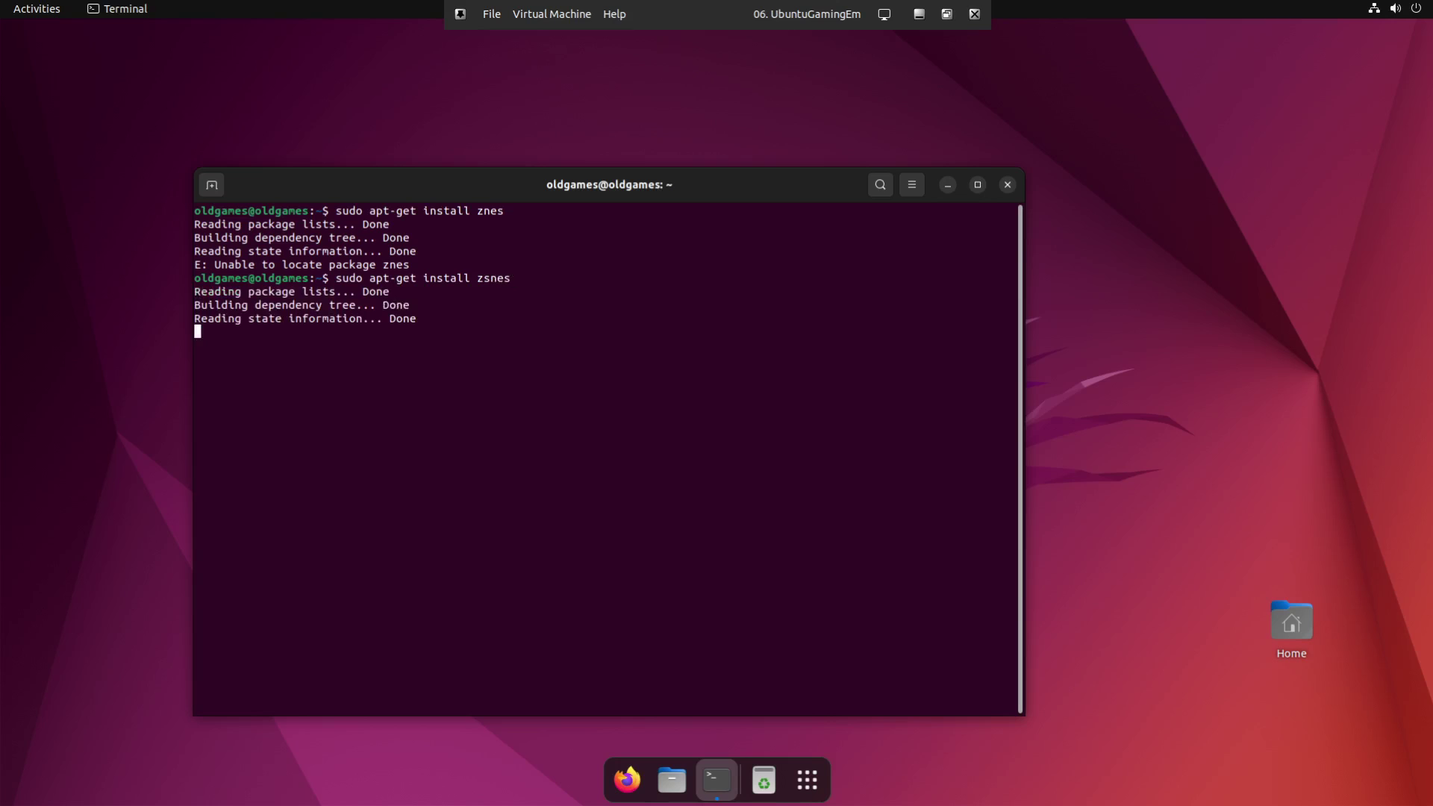
type("y")
key("Return")
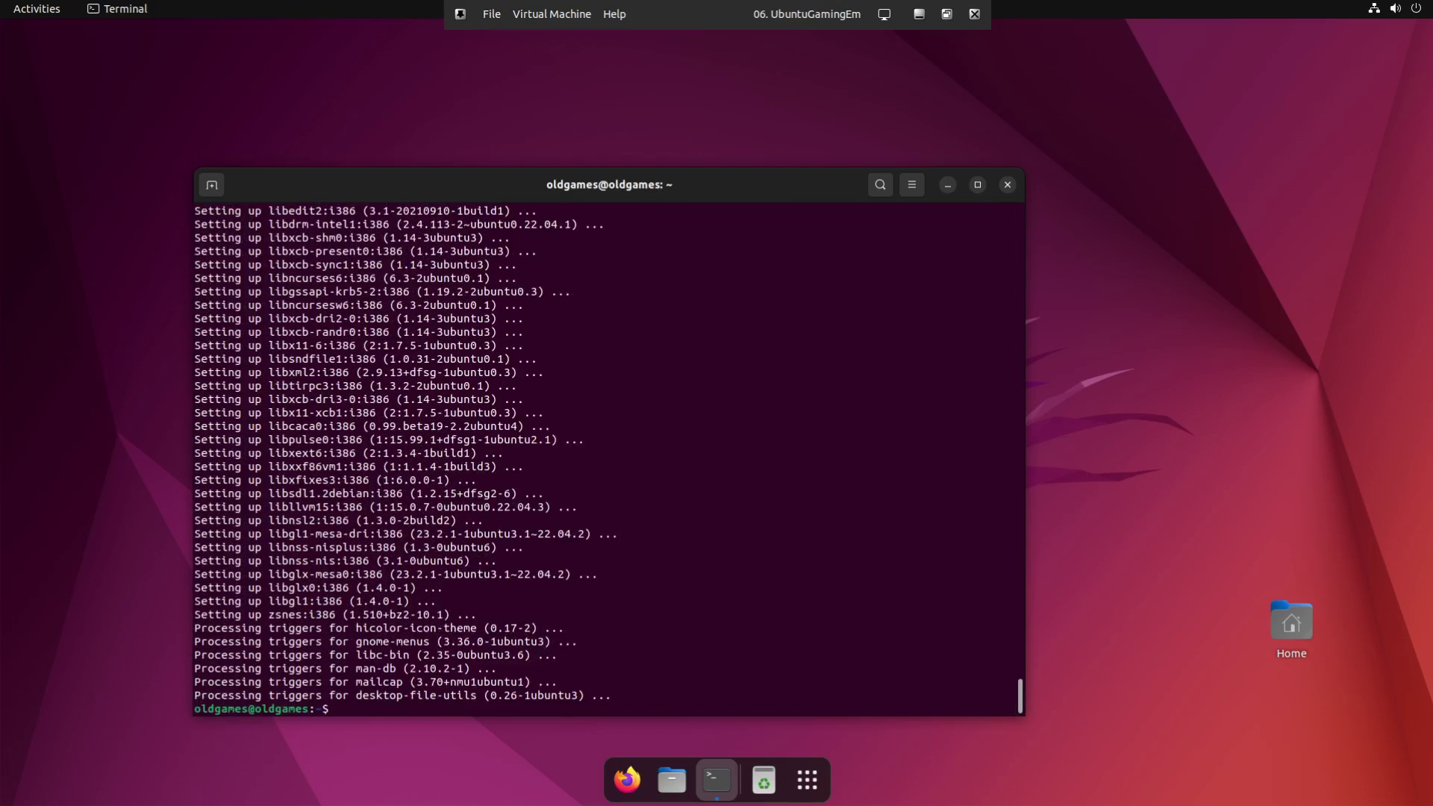
type("clear")
key("Return")
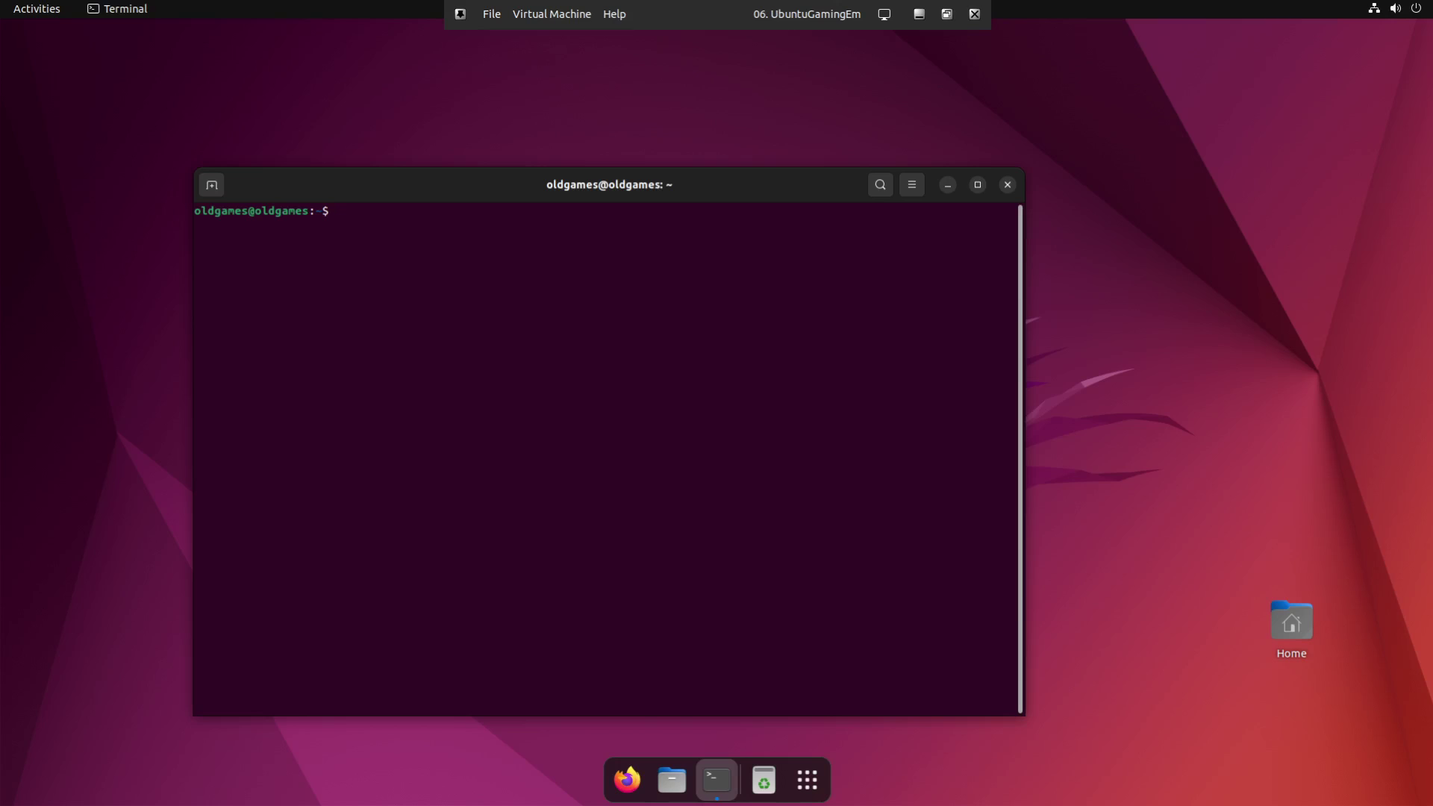
Install mupen64plus-qt and its plugins via sudo apt-get, answering y, then clear the terminal.
type("sudo apt-get install mupen64pl")
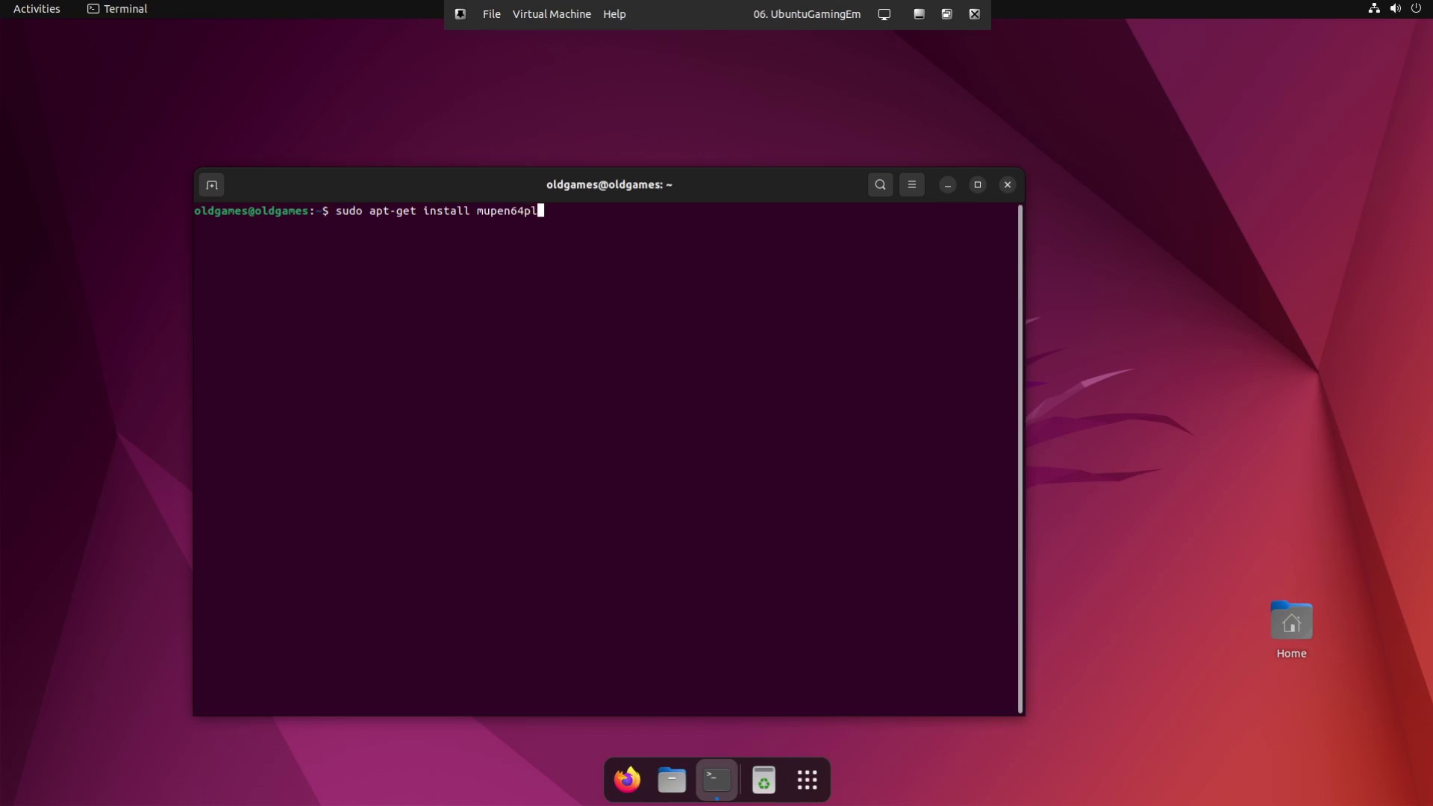
type("us-qt")
key("Return")
type("y")
key("Return")
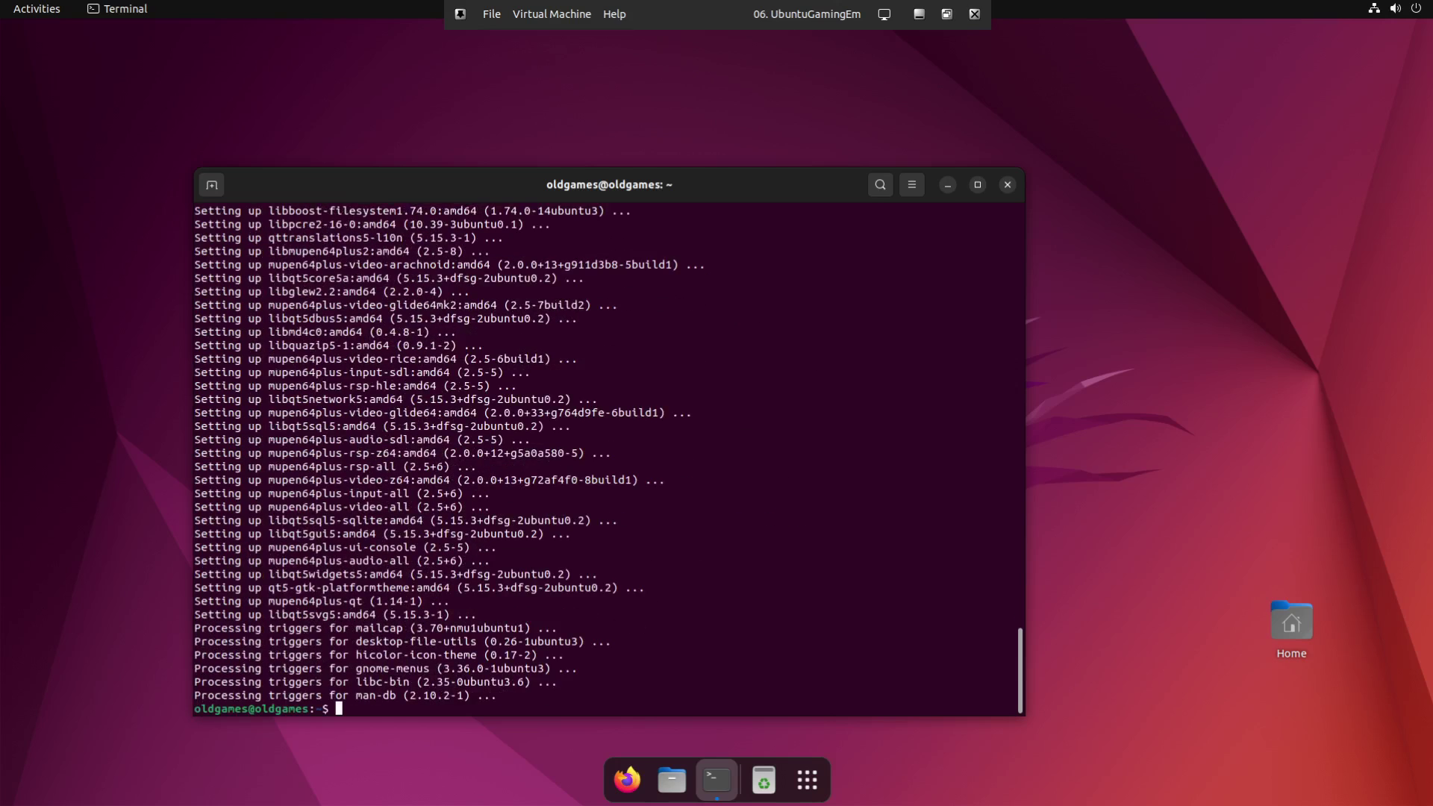
type("clear")
key("Return")
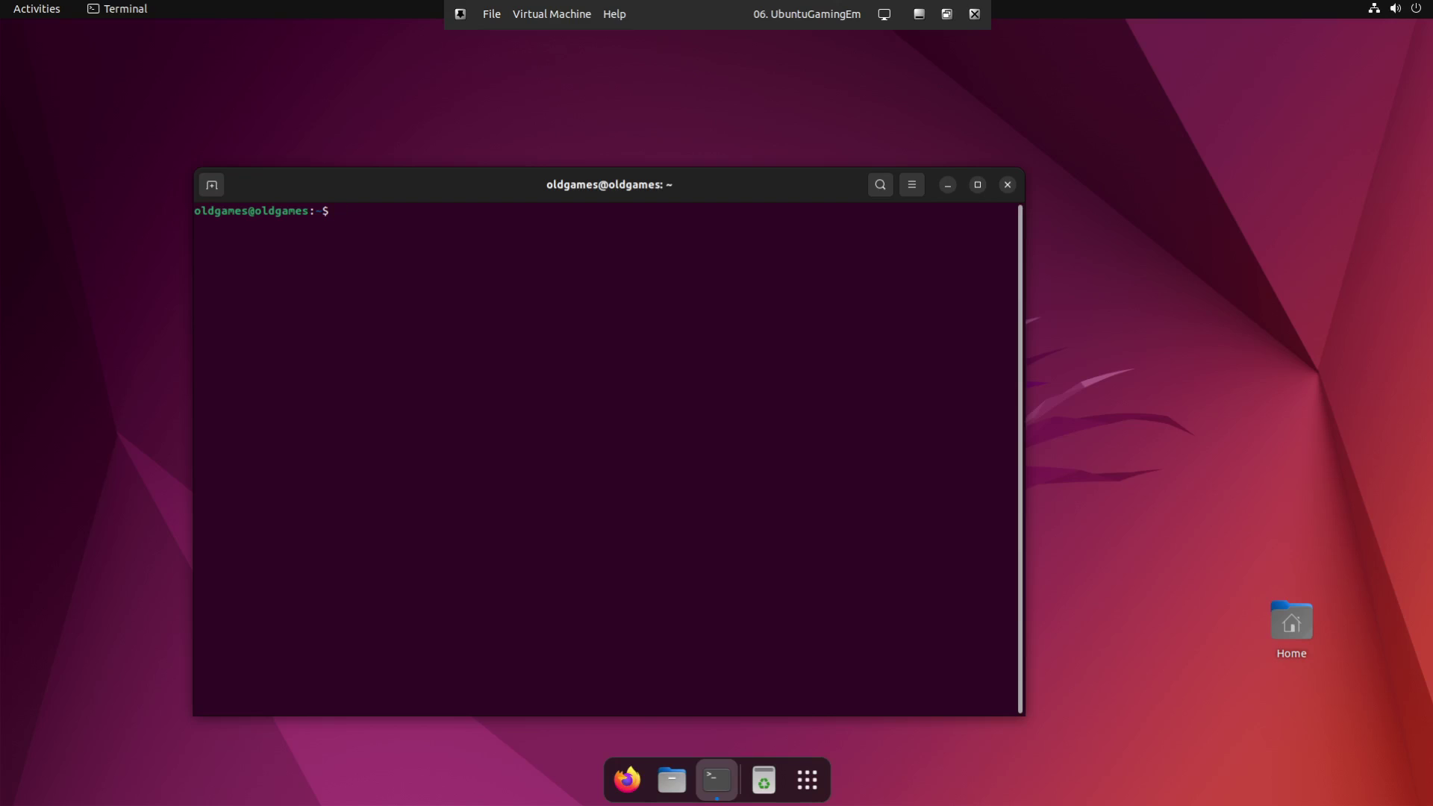
Add ppa:gregory-hainaut/pcsx2.official.ppa, correcting the misspelled 'haunaut' and confirming, then clear the screen.
type("sudo add-apt-repository ppa:")
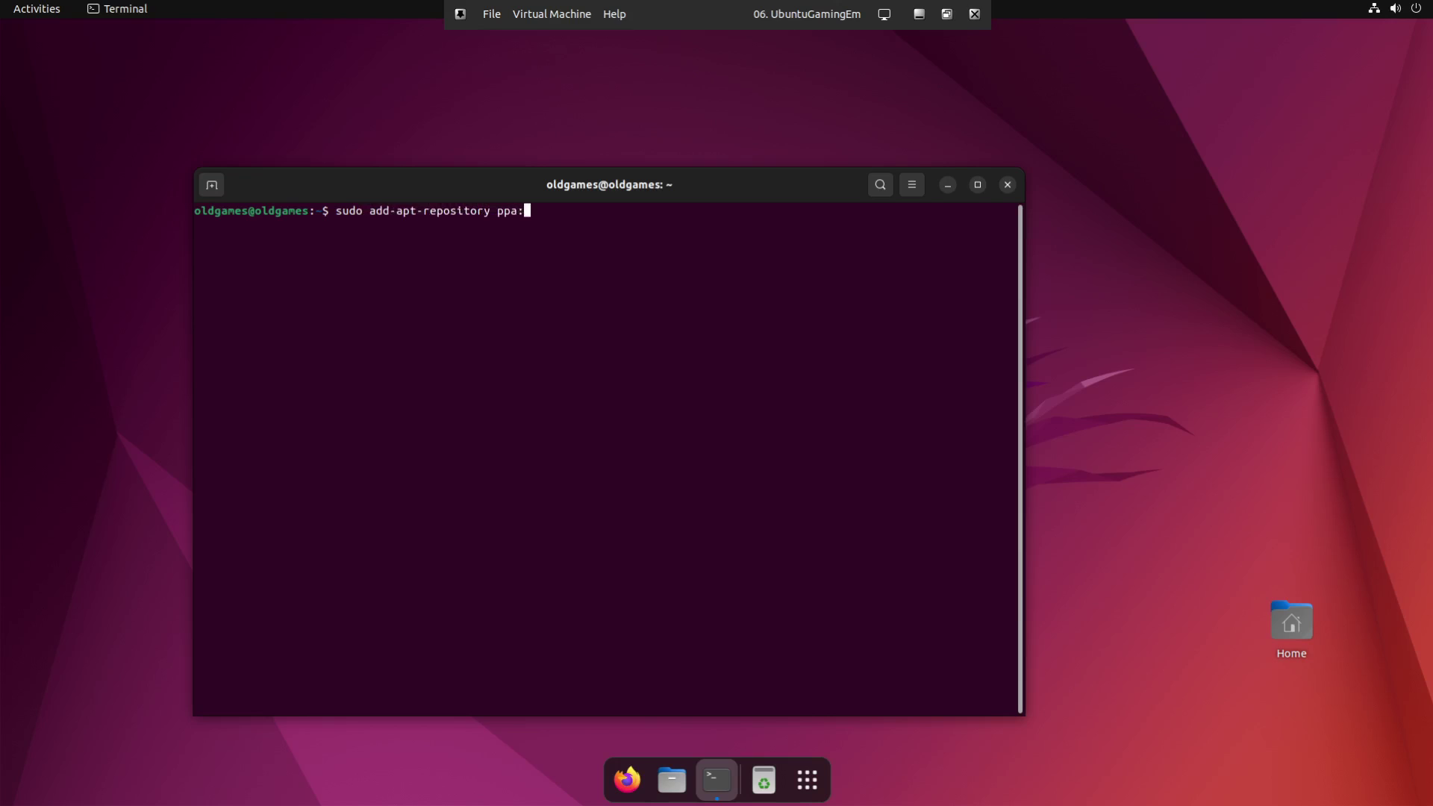
type("gregory-haunaut/pcsx2.official.ppa")
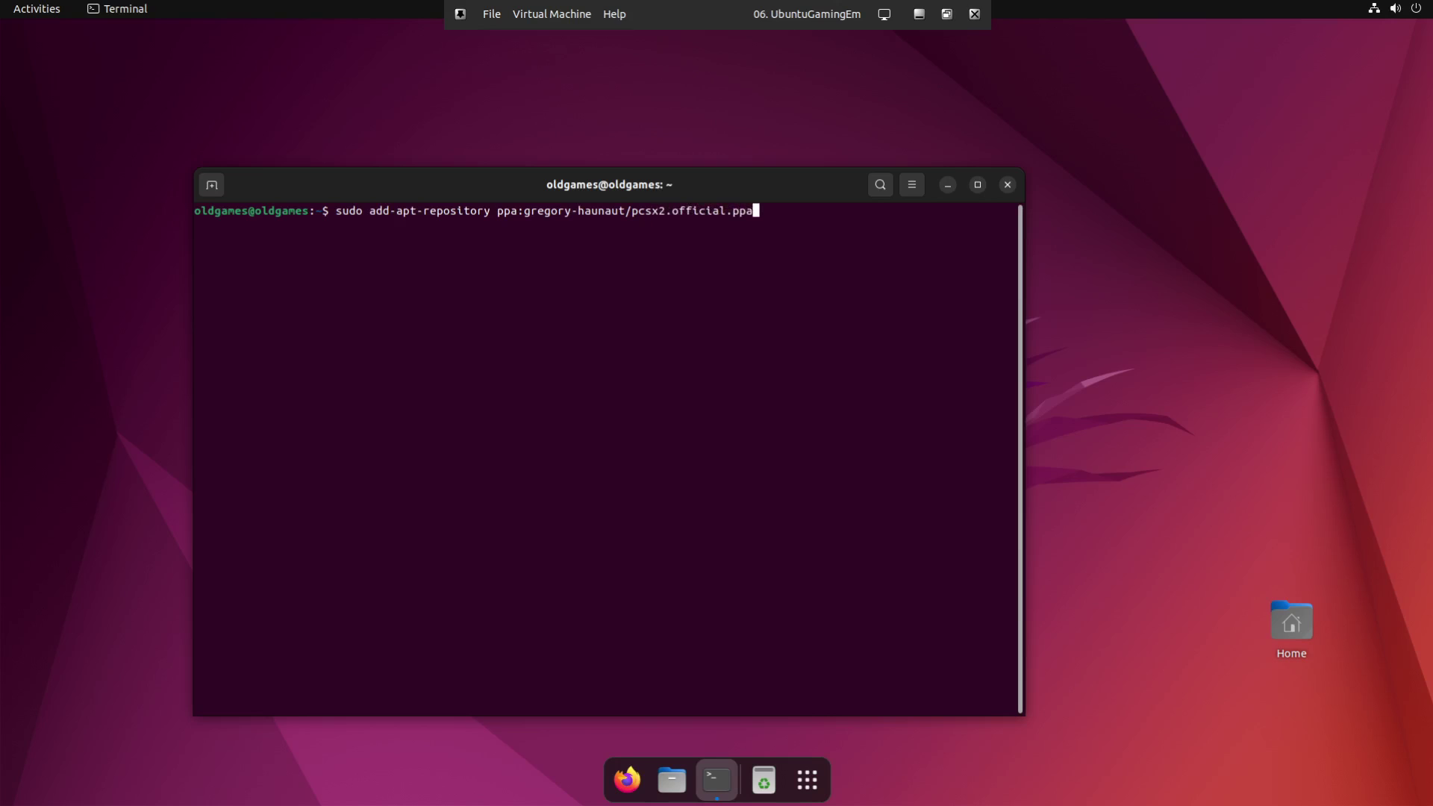
key("Return")
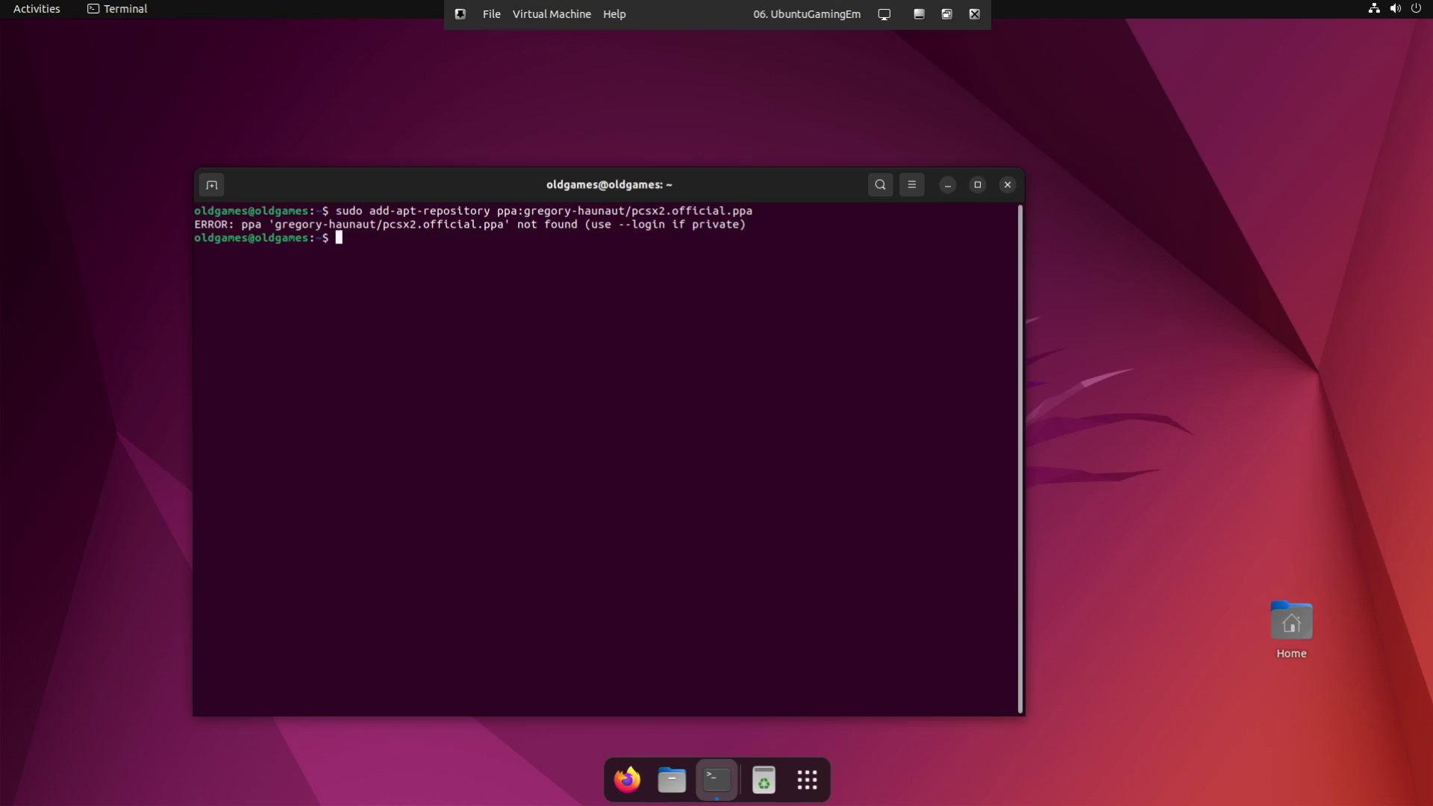
key("Up")
key("Left")
key("Left")
key("Left")
key("Left")
key("Left")
key("Left")
key("Left")
key("Left")
key("Left")
key("Left")
key("Left")
key("Left")
key("Left")
key("Left")
key("Left")
key("Left")
key("Left")
key("Left")
key("Left")
key("Left")
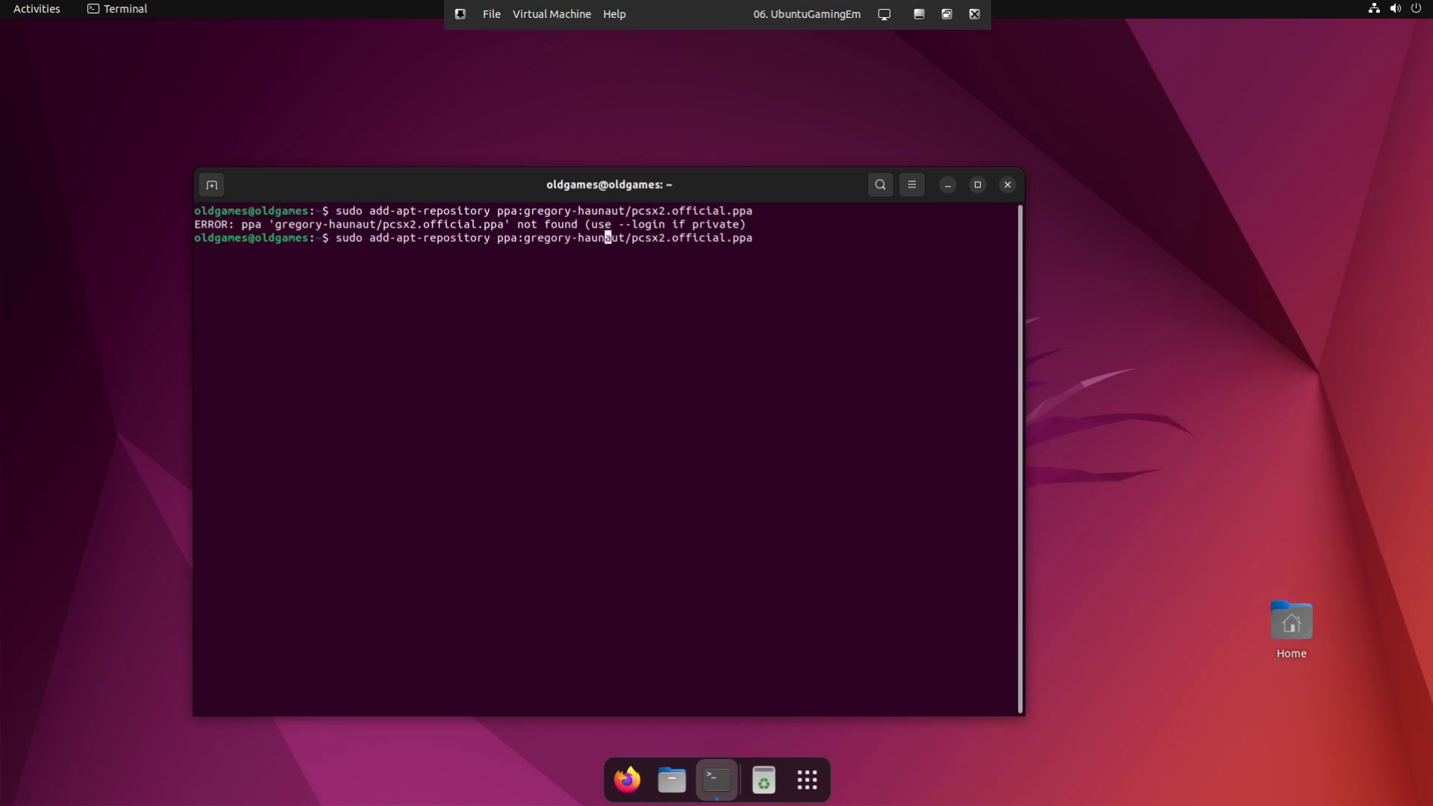
key("Right")
key("Right")
key("Right")
key("BackSpace")
type("i")
key("Return")
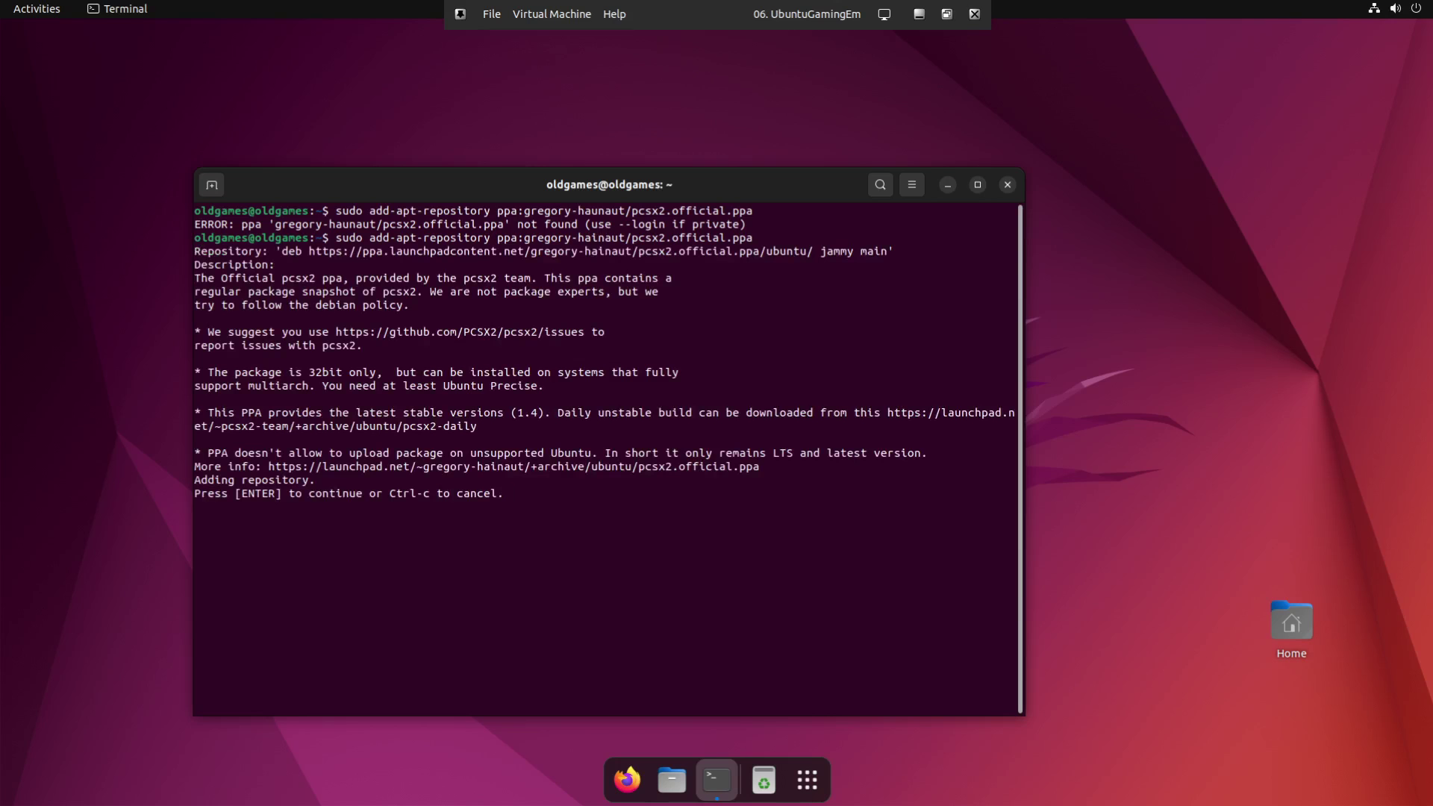
key("Return")
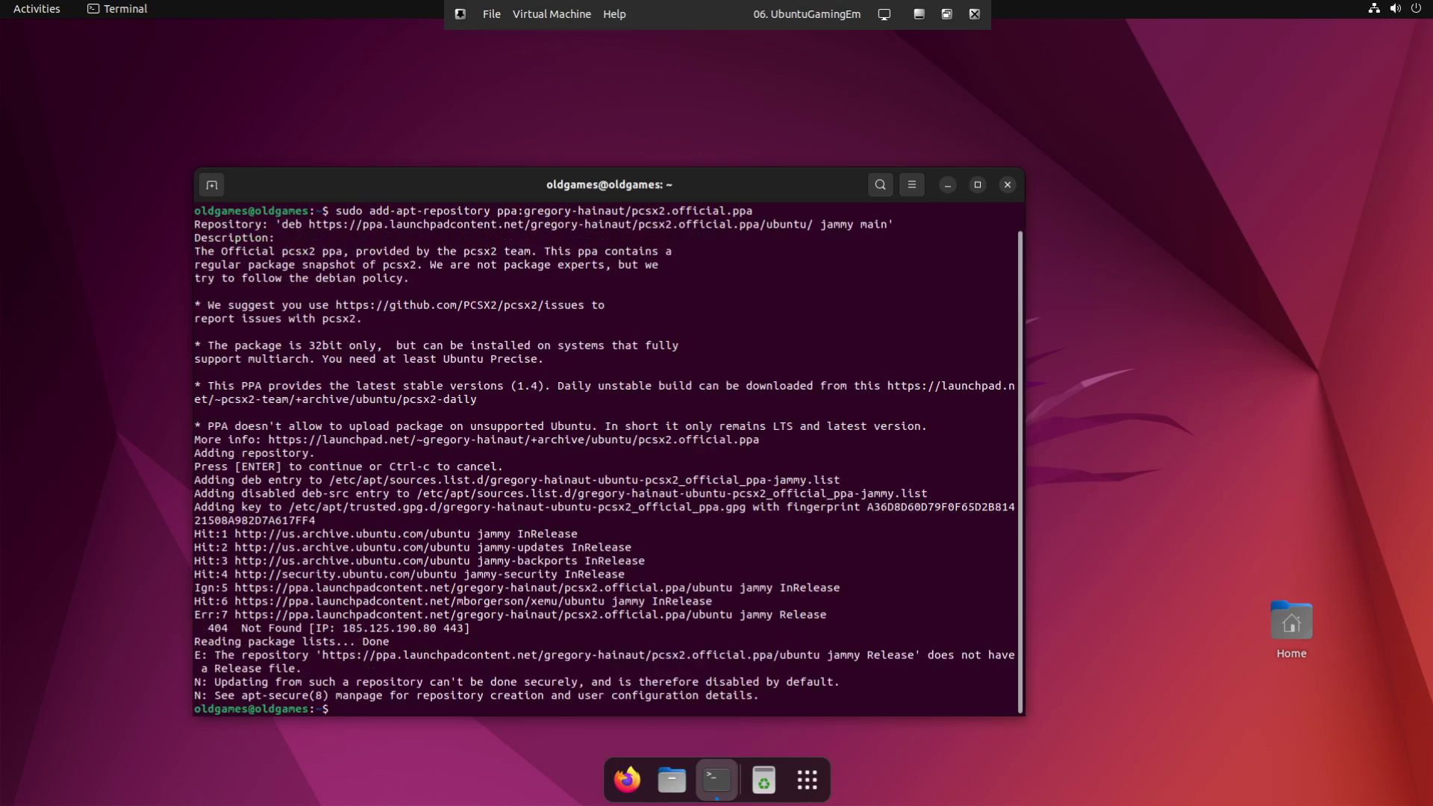
type("clear")
key("Return")
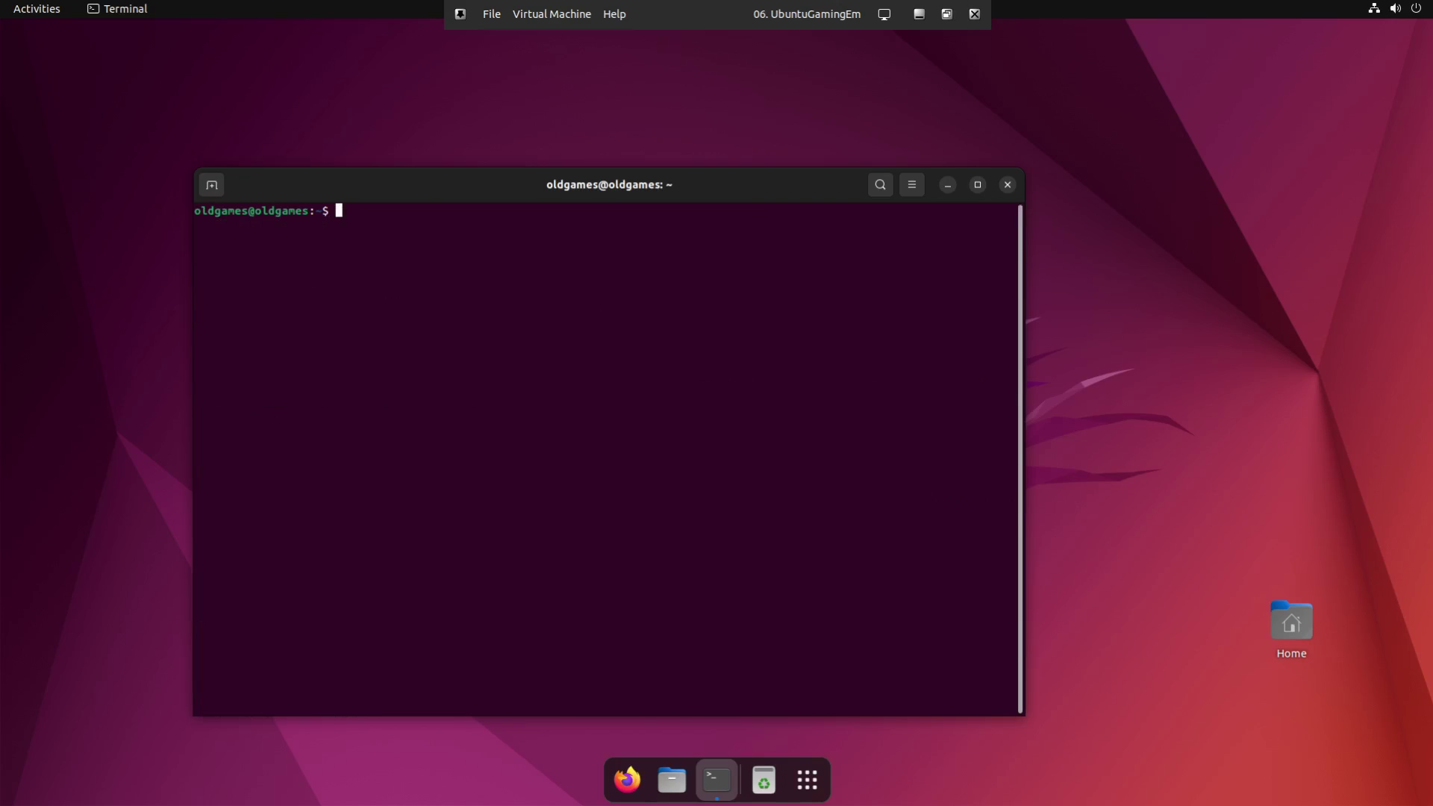
Refresh the package lists with sudo apt-get update and clear the screen.
type("sudo apt-get update")
key("Return")
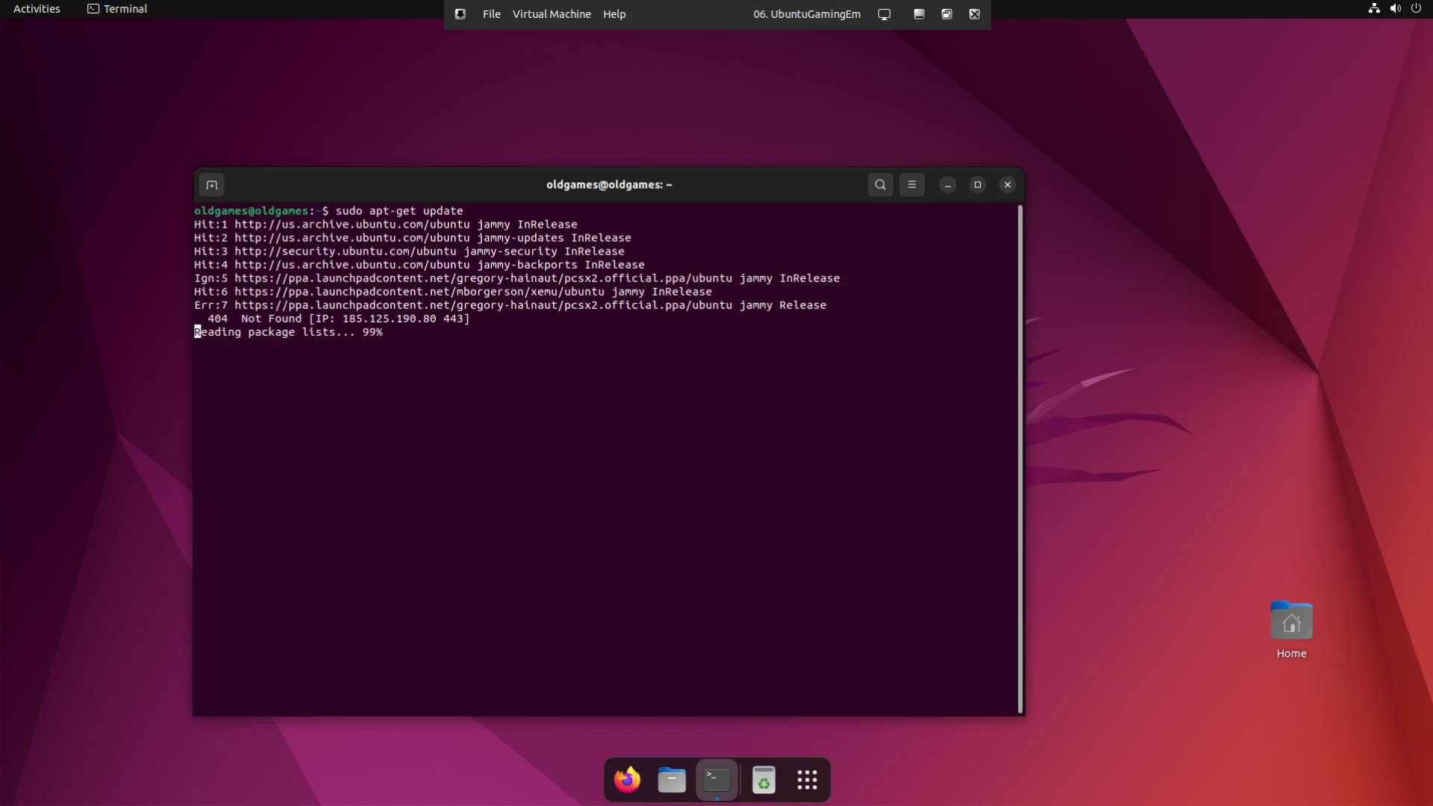
type("clear")
key("Return")
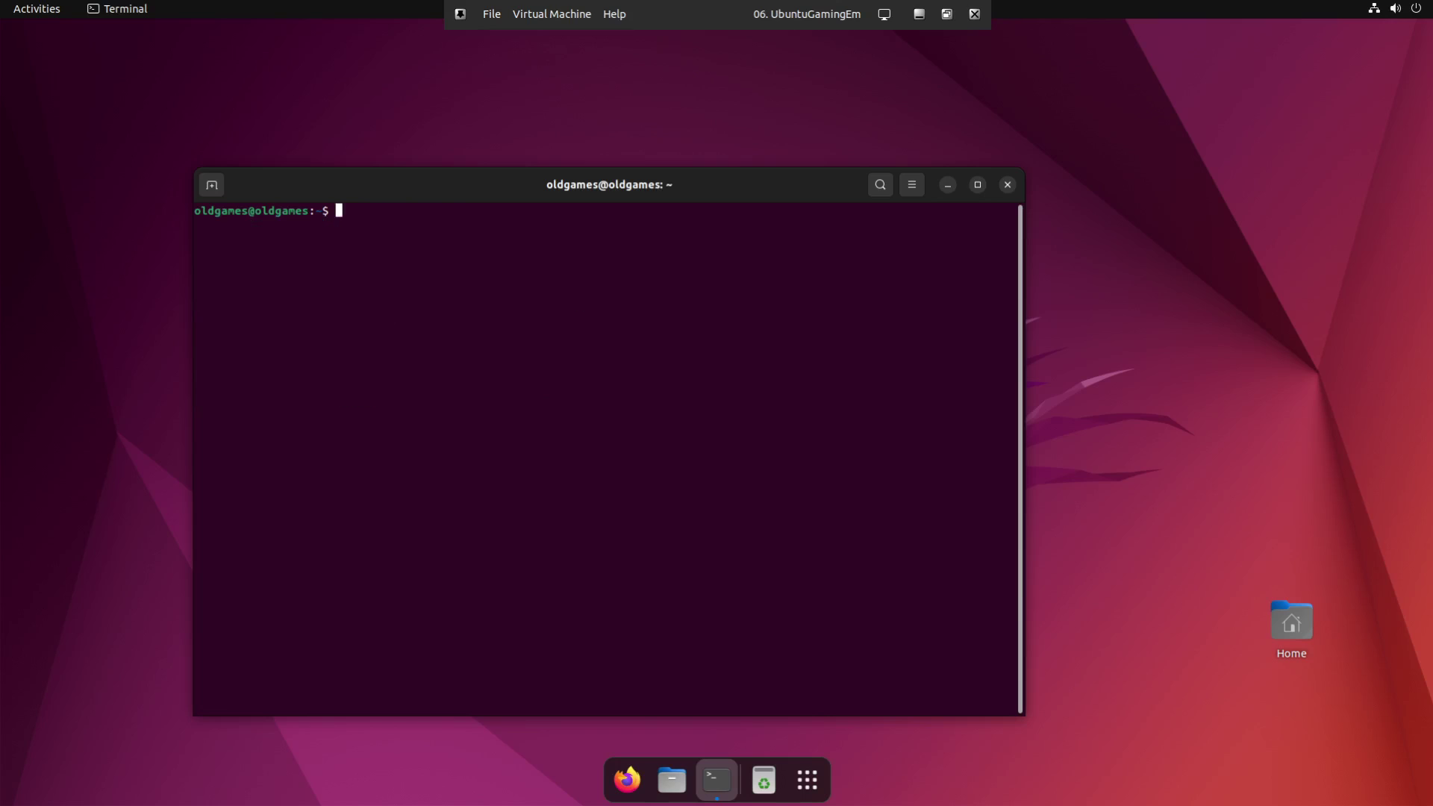
Install pcsx2 and its i386 dependencies with sudo apt-get install pcsx2, answering y.
type("sudo apt-get install pcsx2")
key("Return")
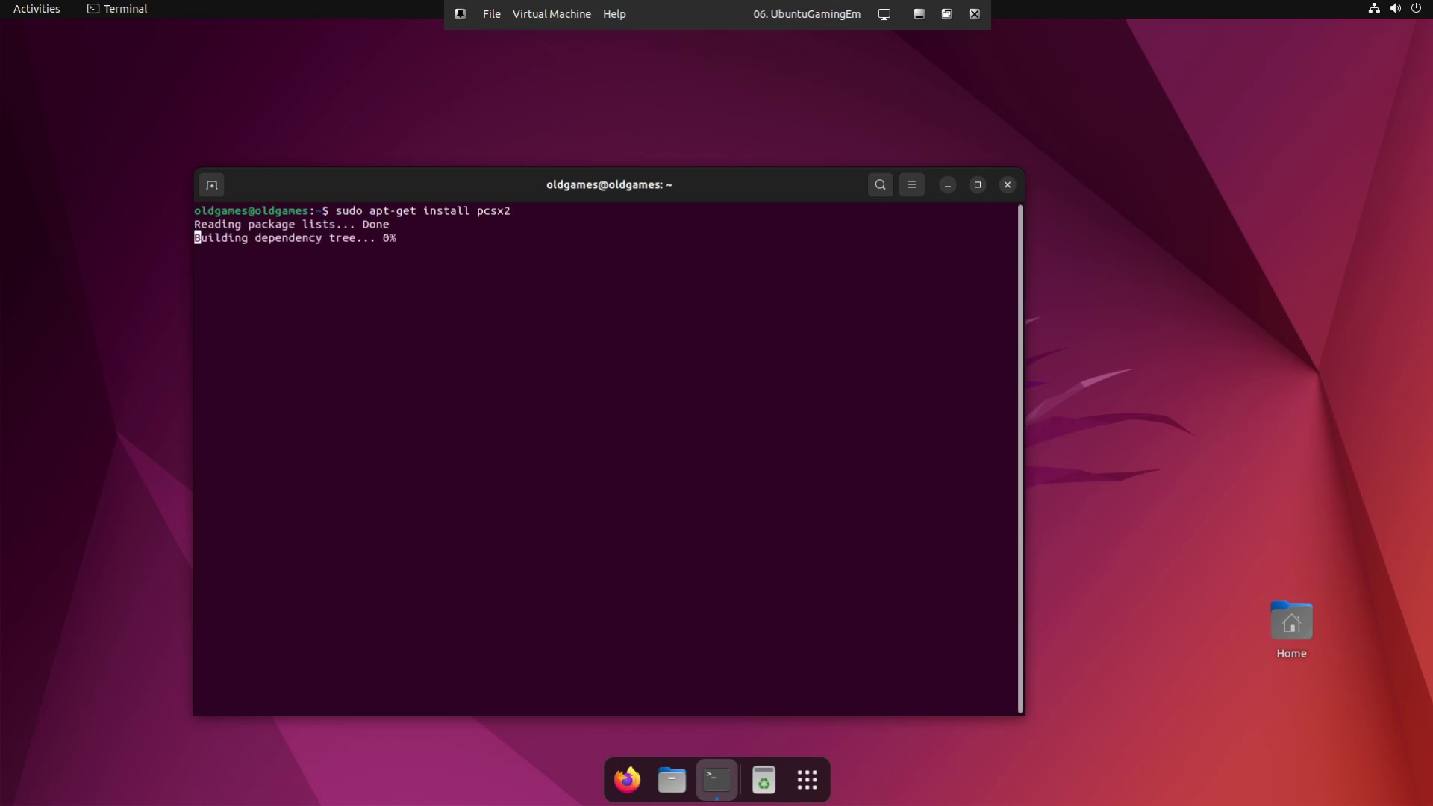
type("y")
key("Return")
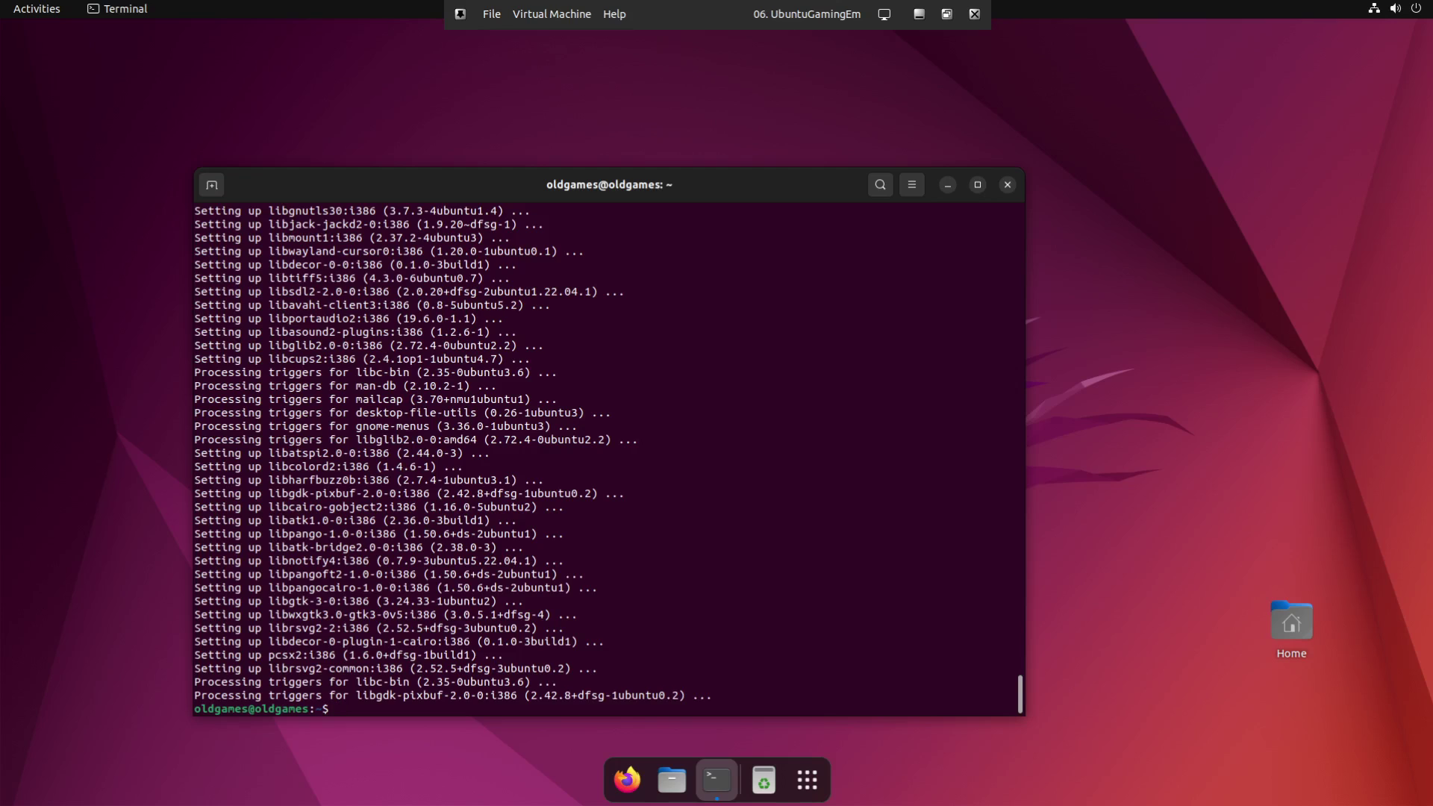
Install the visualboyadvance-m snap from the beta channel, clearing the terminal before and after.
type("clear")
key("Return")
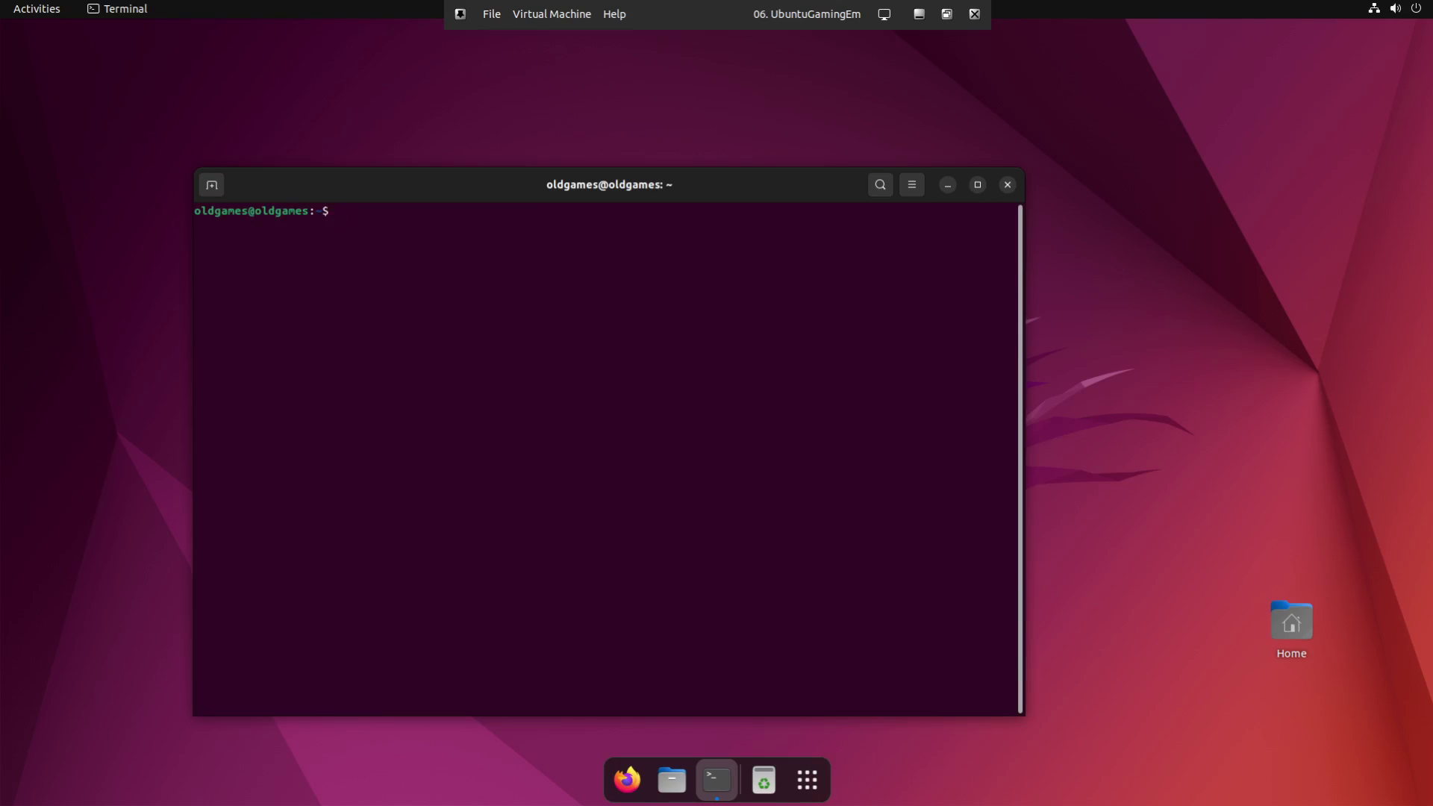
type("sudo snap install visualboyad")
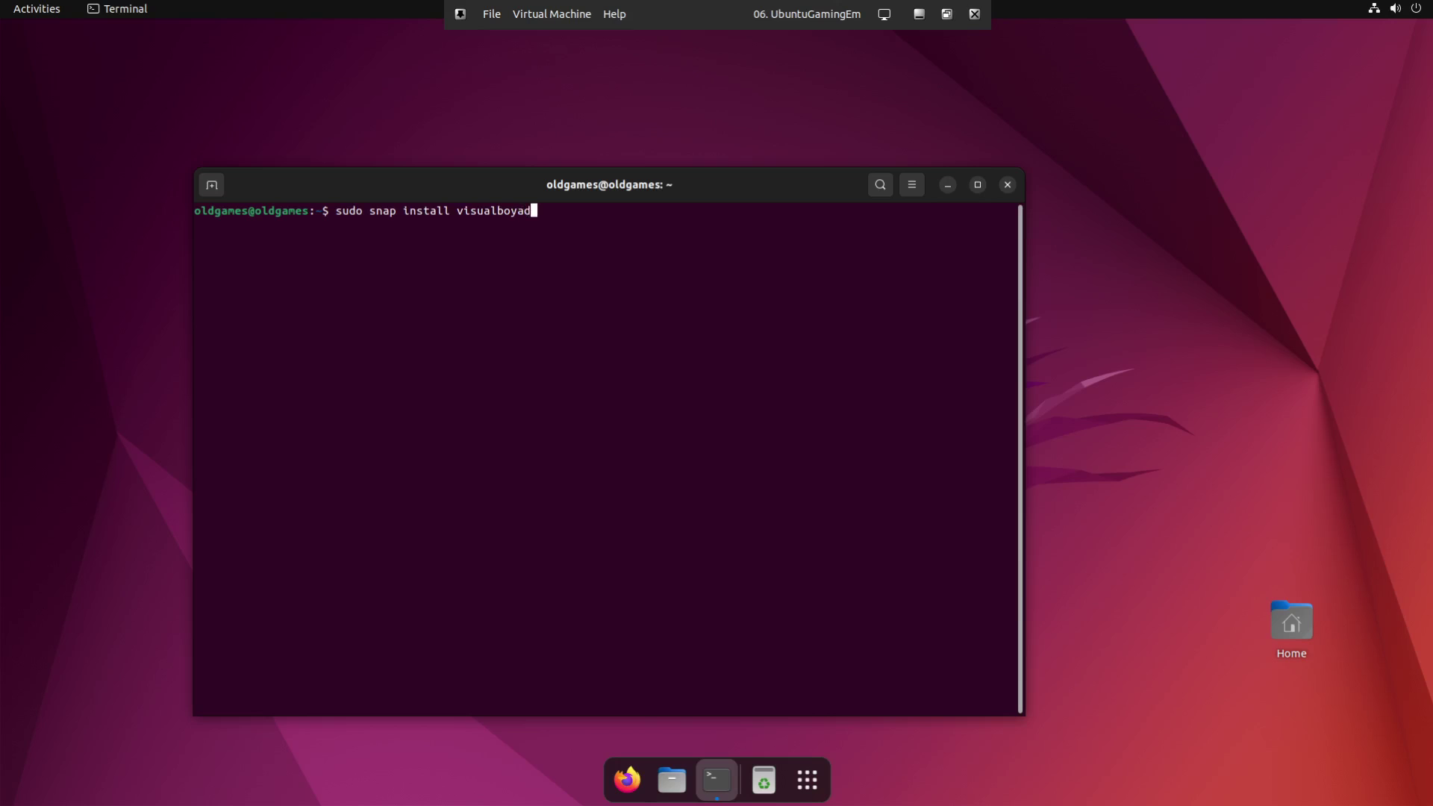
type("vance-m --beta")
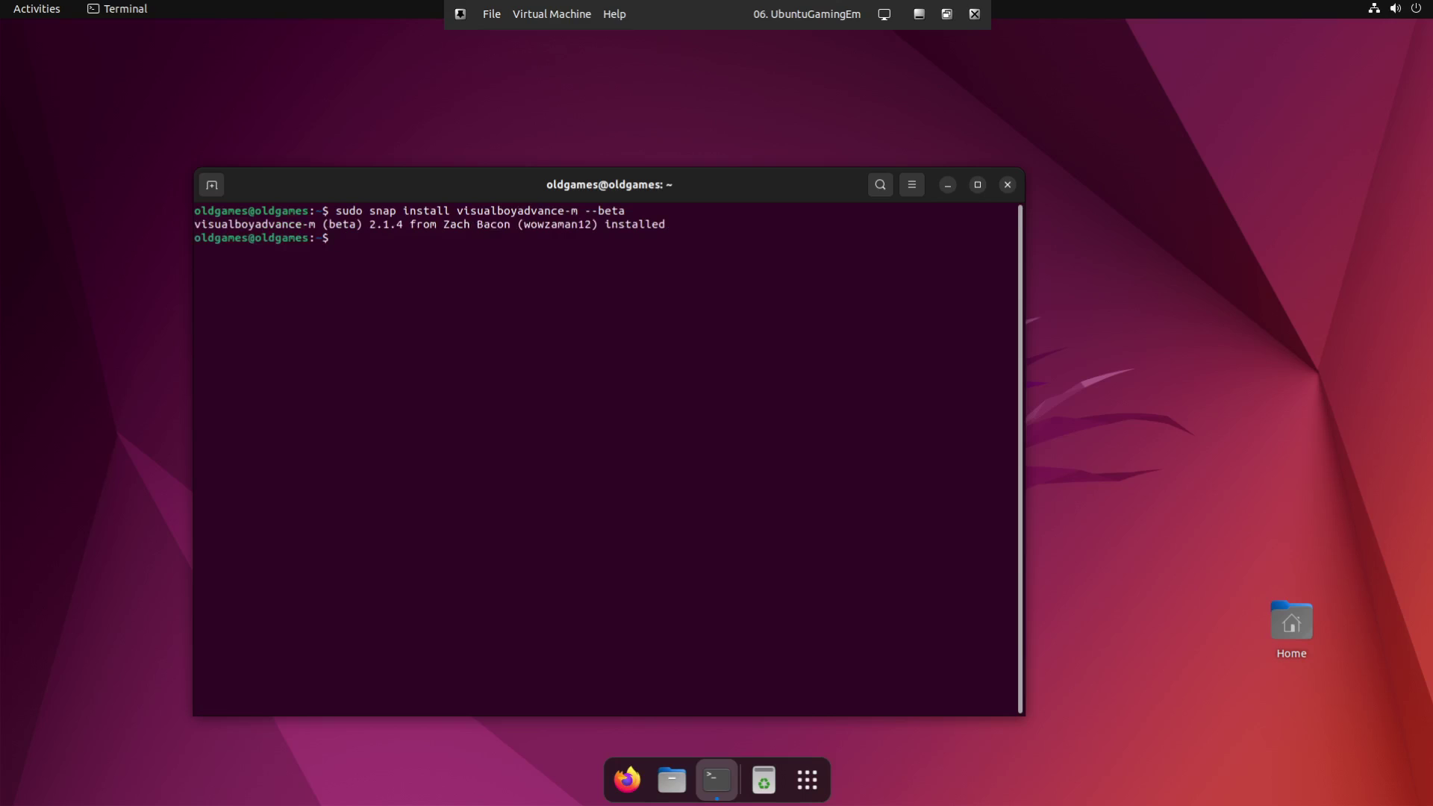
type("clear")
key("Return")
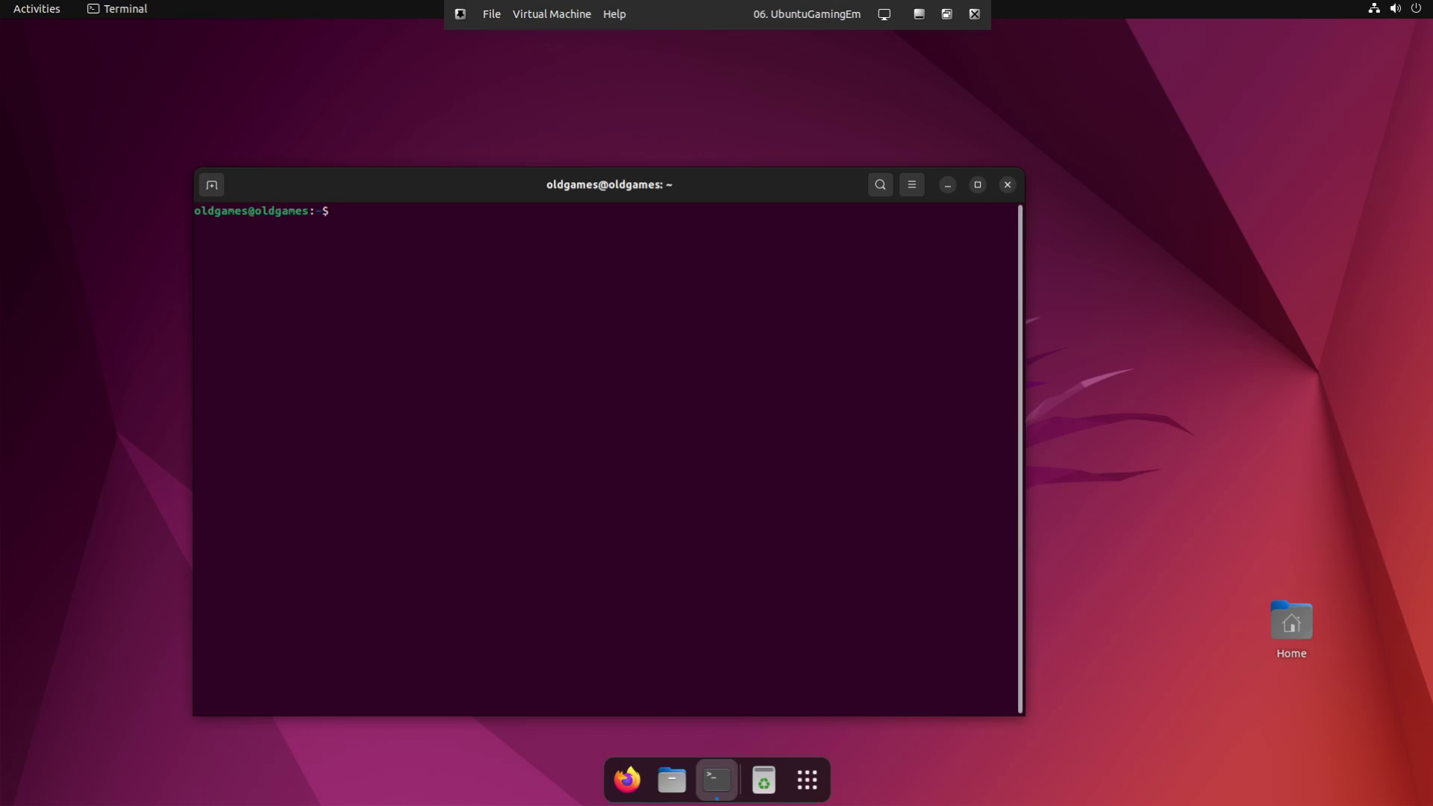
Install software-properties-common and apt-transport-https with apt -y, correcting the mistyped package name.
type("sudo apt install software-properties-comm")
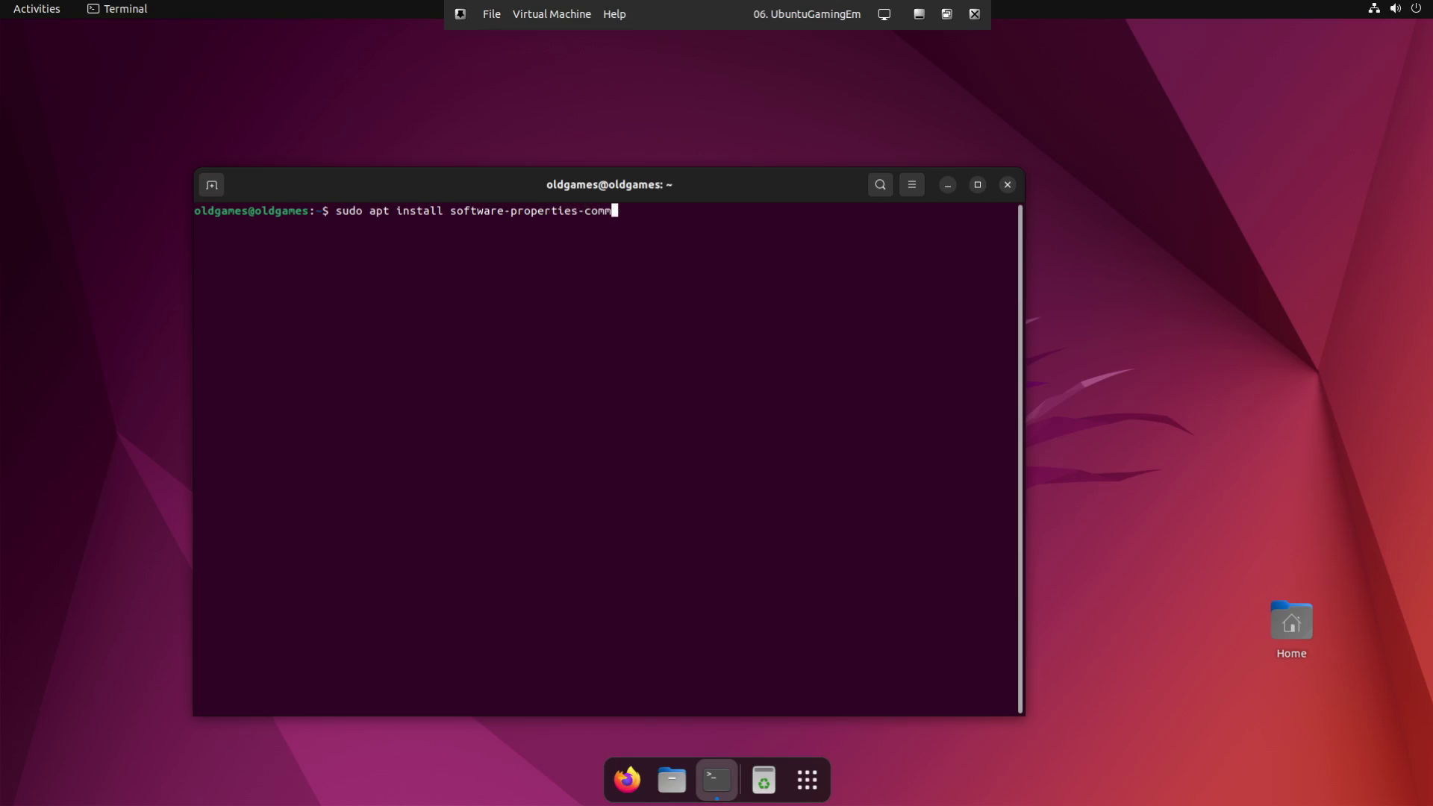
type("on apt-tr")
type("adns")
key("BackSpace")
key("BackSpace")
key("BackSpace")
type("nsport-https -y")
key("Return")
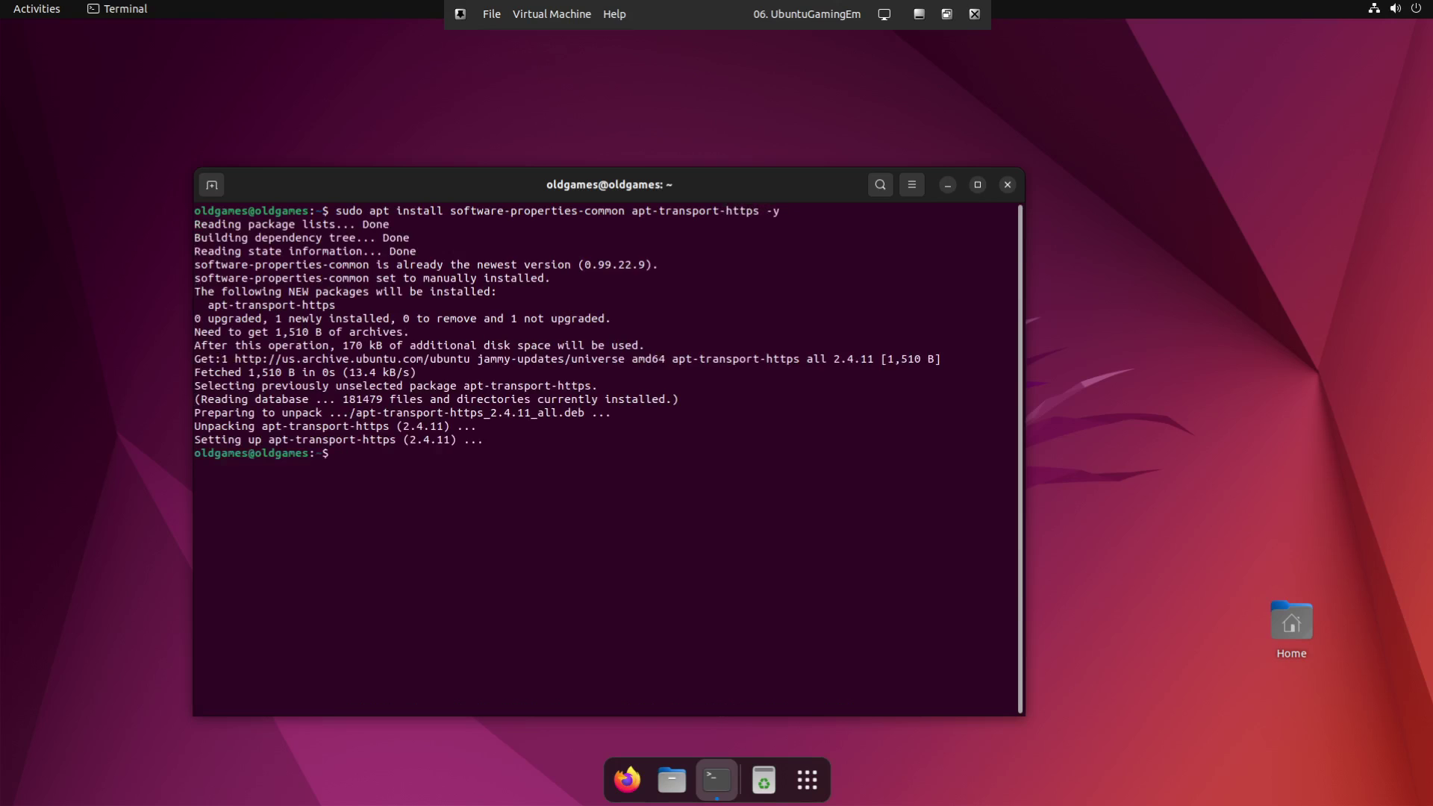
Add the ppa:libretro/stable repository with -y, fixing the PPA name typo, clearing the screen before and after.
type("clear")
key("Return")
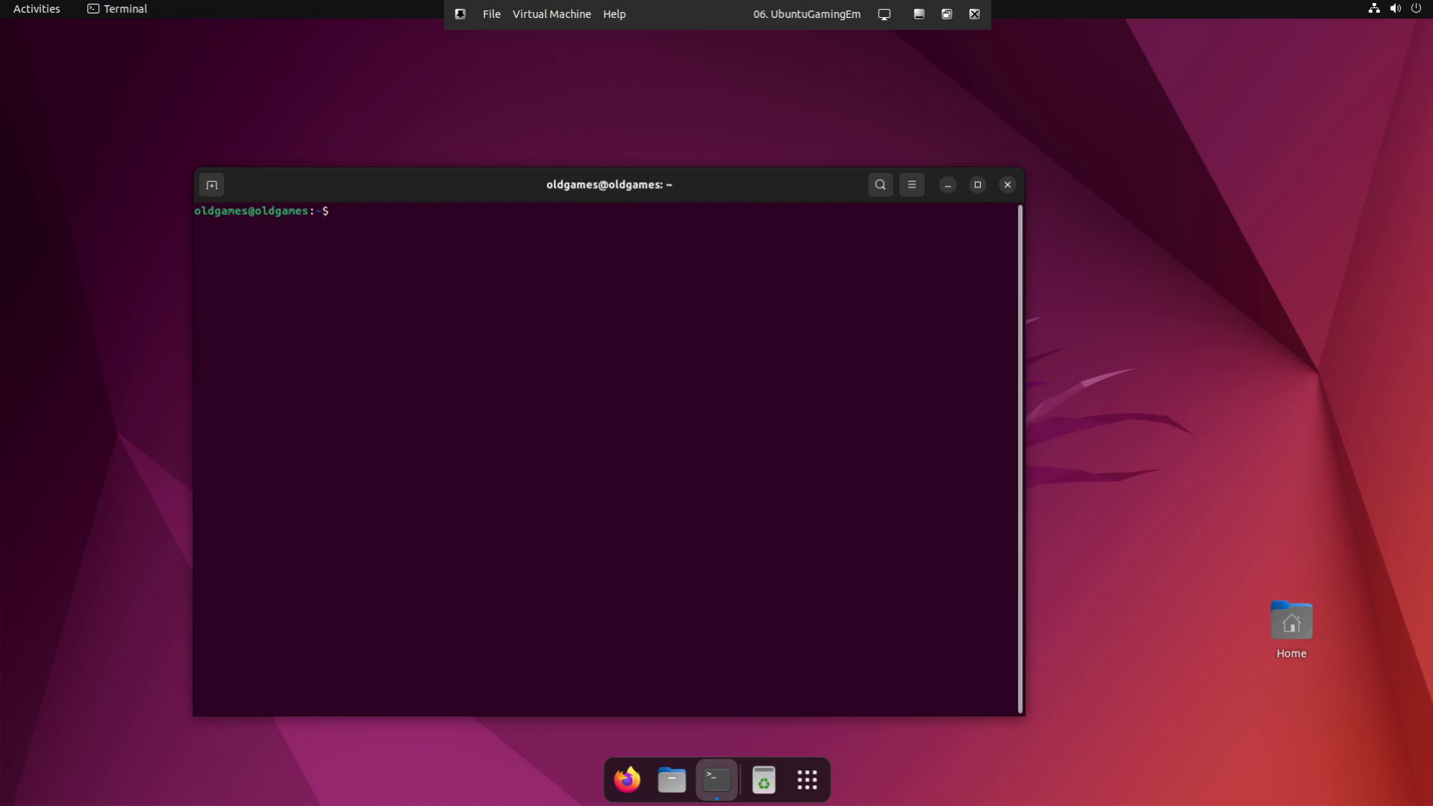
type("sudo add-apt-repository ppa")
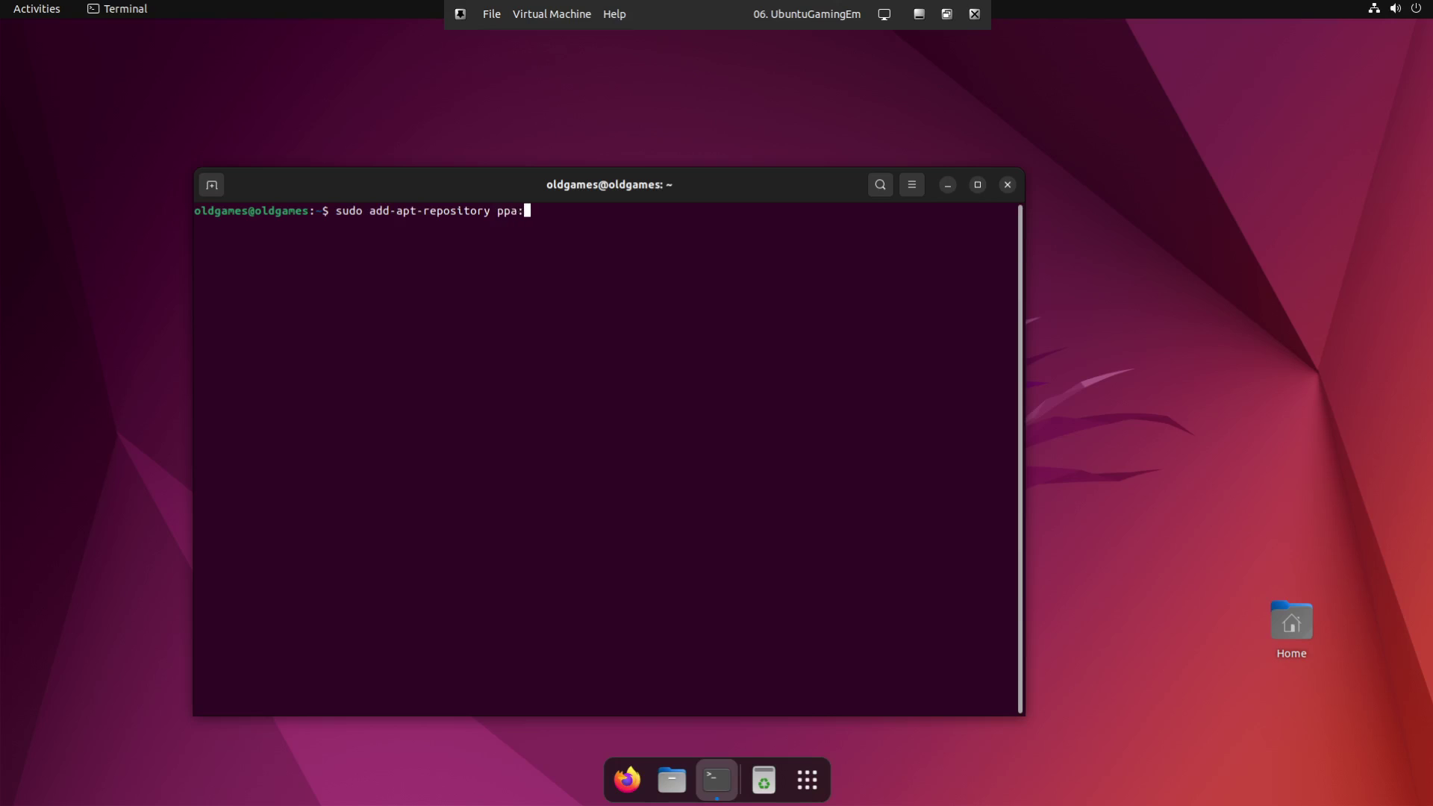
type(":liber")
key("BackSpace")
key("BackSpace")
type("retro/stat")
type("le -y")
key("Return")
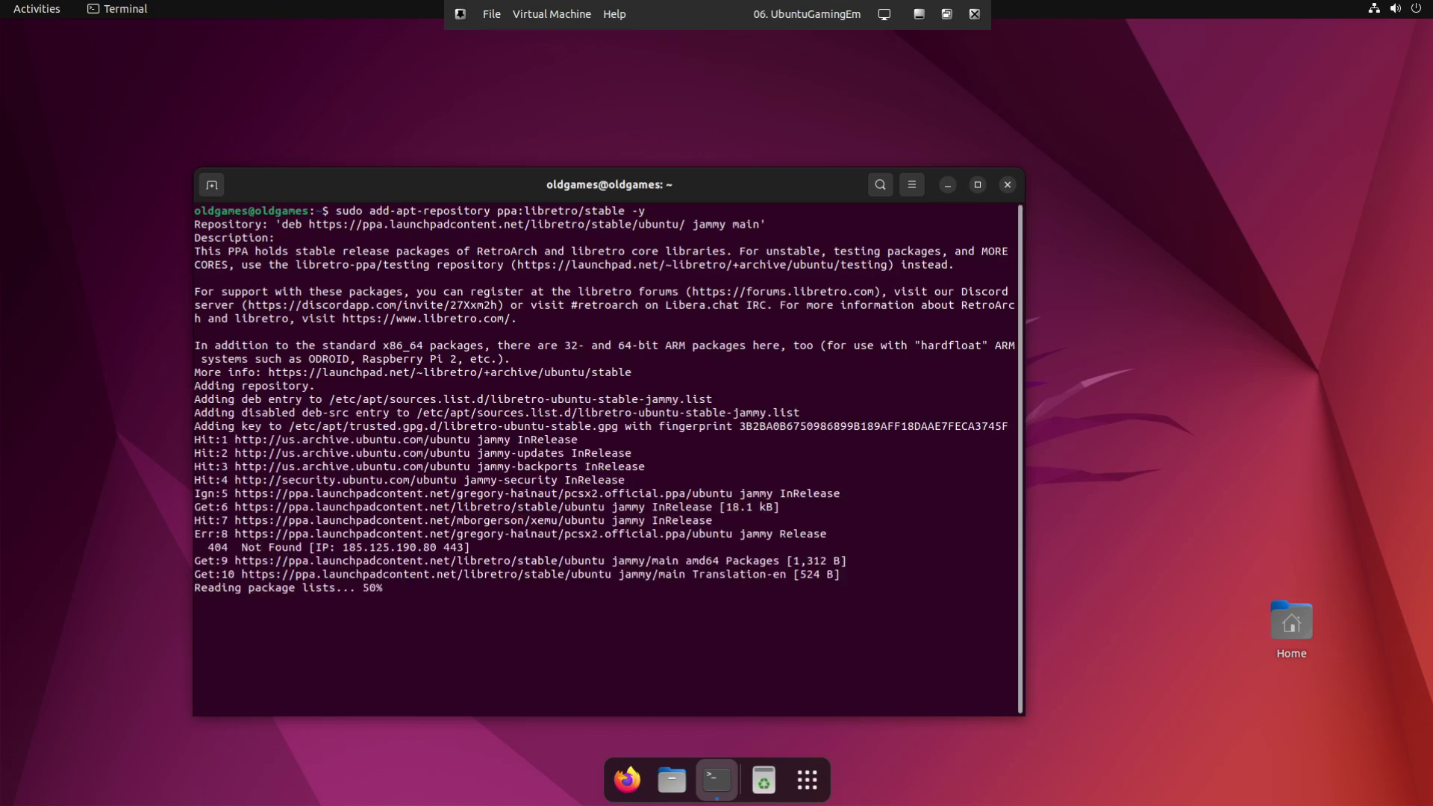
type("clear")
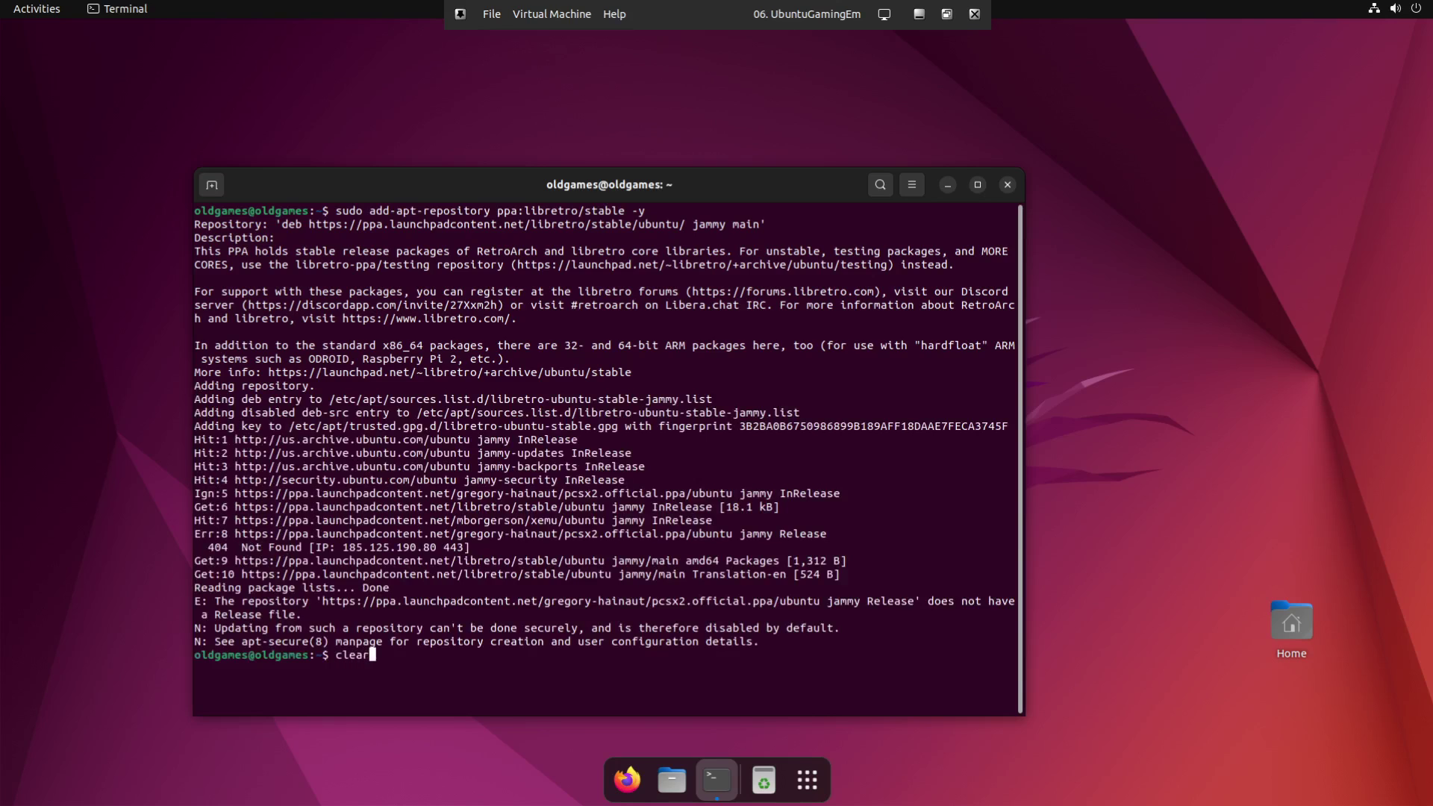
key("Return")
Refresh the package lists with sudo apt-get update and clear the output.
type("sudo a")
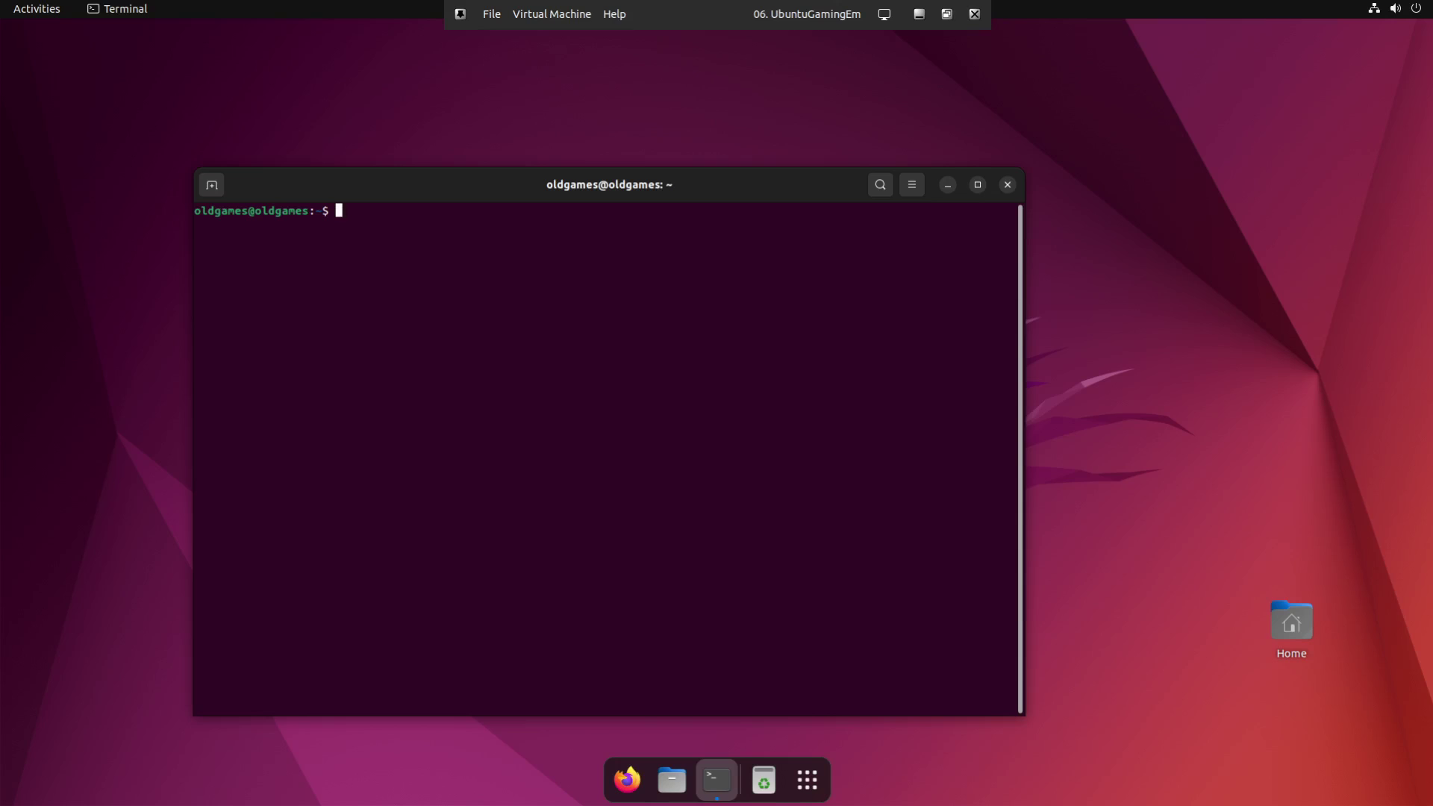
type("pt-get update")
key("Return")
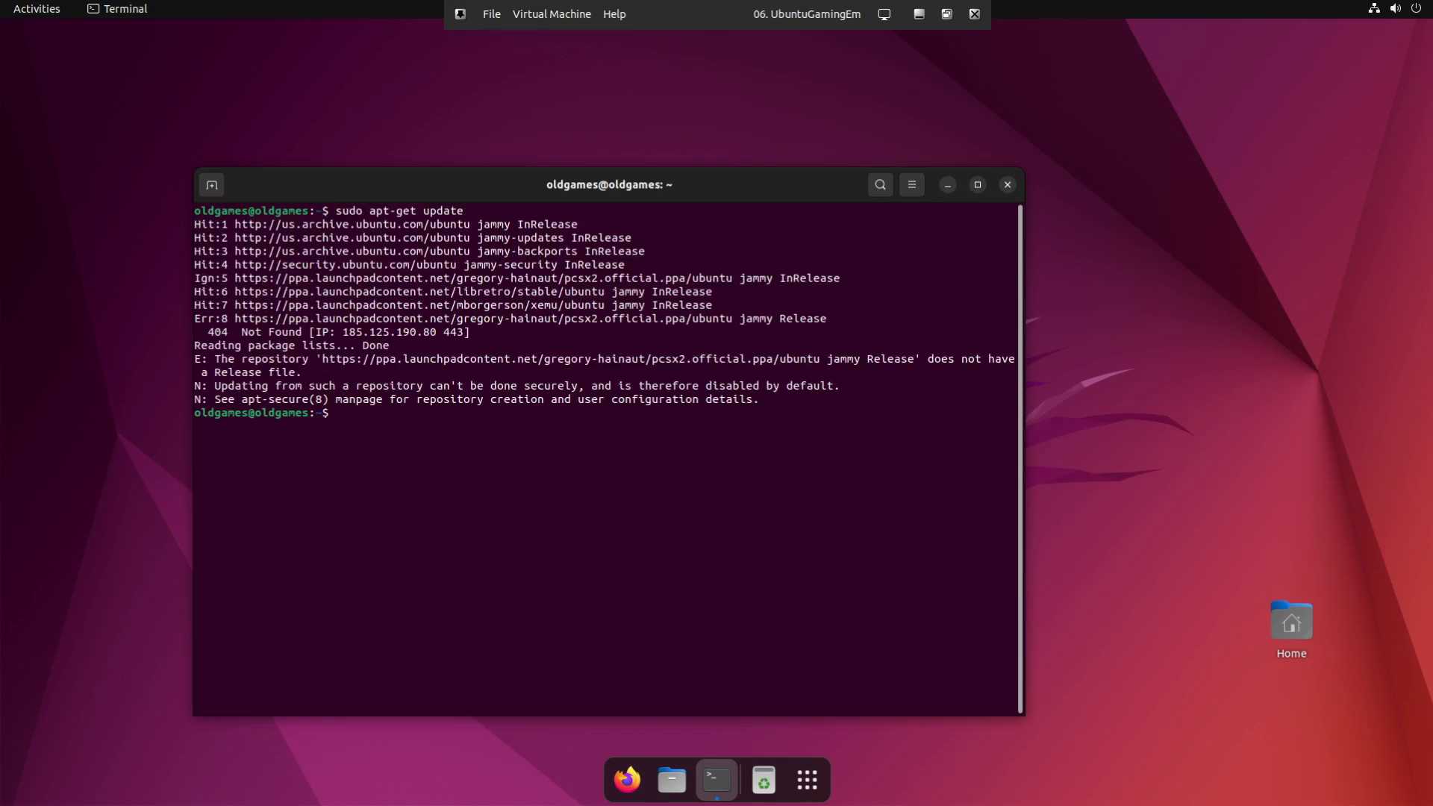
type("clear")
key("Return")
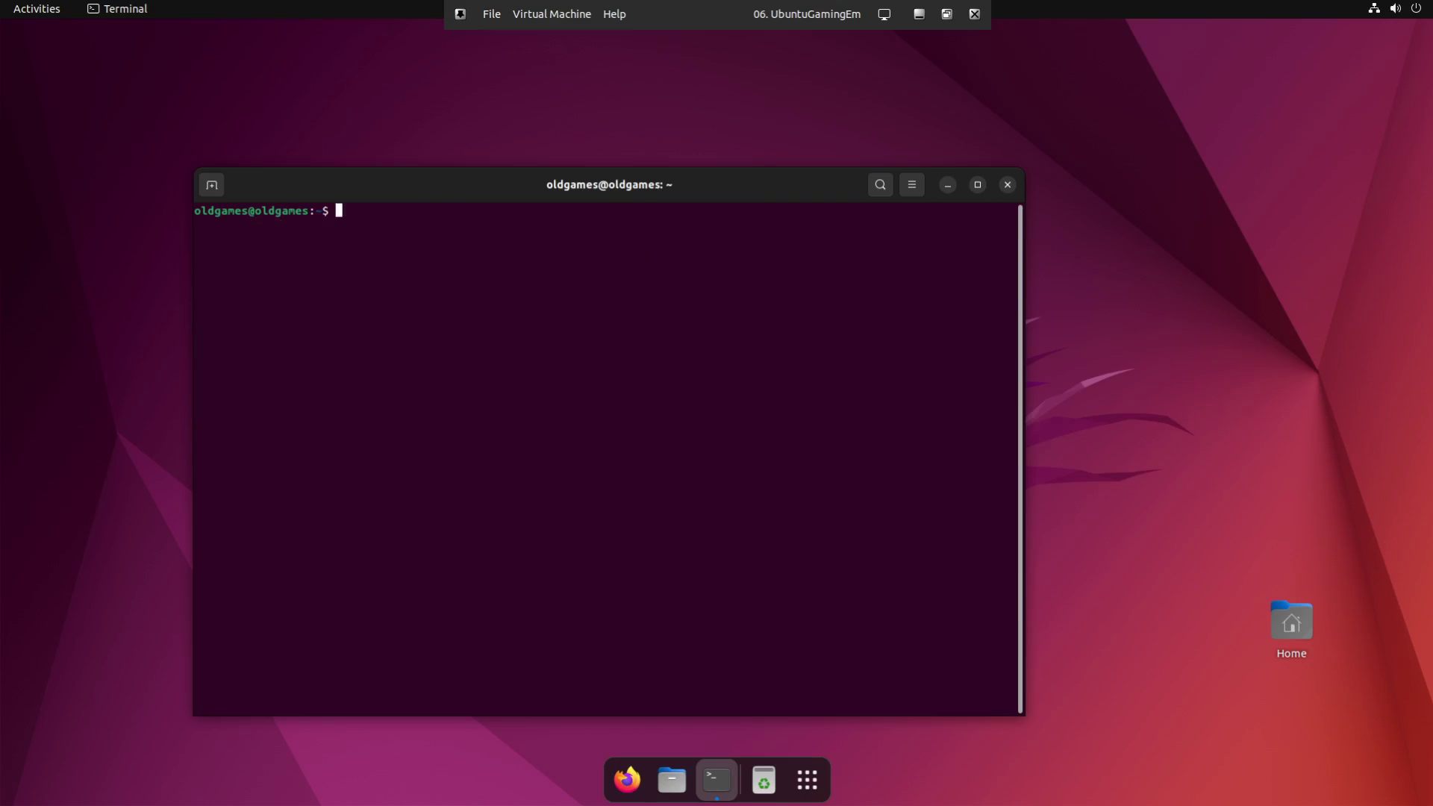
Install RetroArch with sudo apt-get install retroarch -y and clear the output.
type("sudo apt-get install retroar")
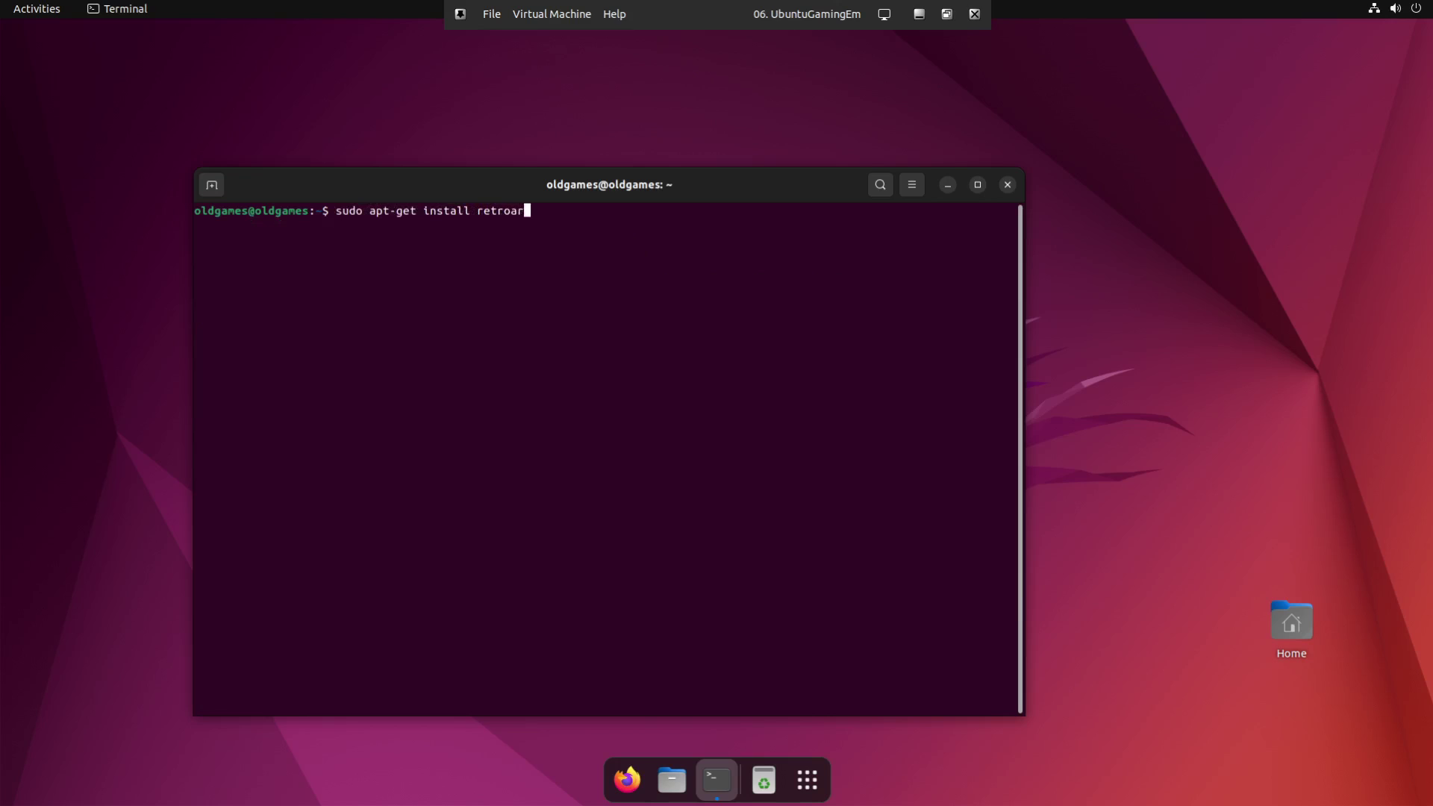
type("ch -y")
key("Return")
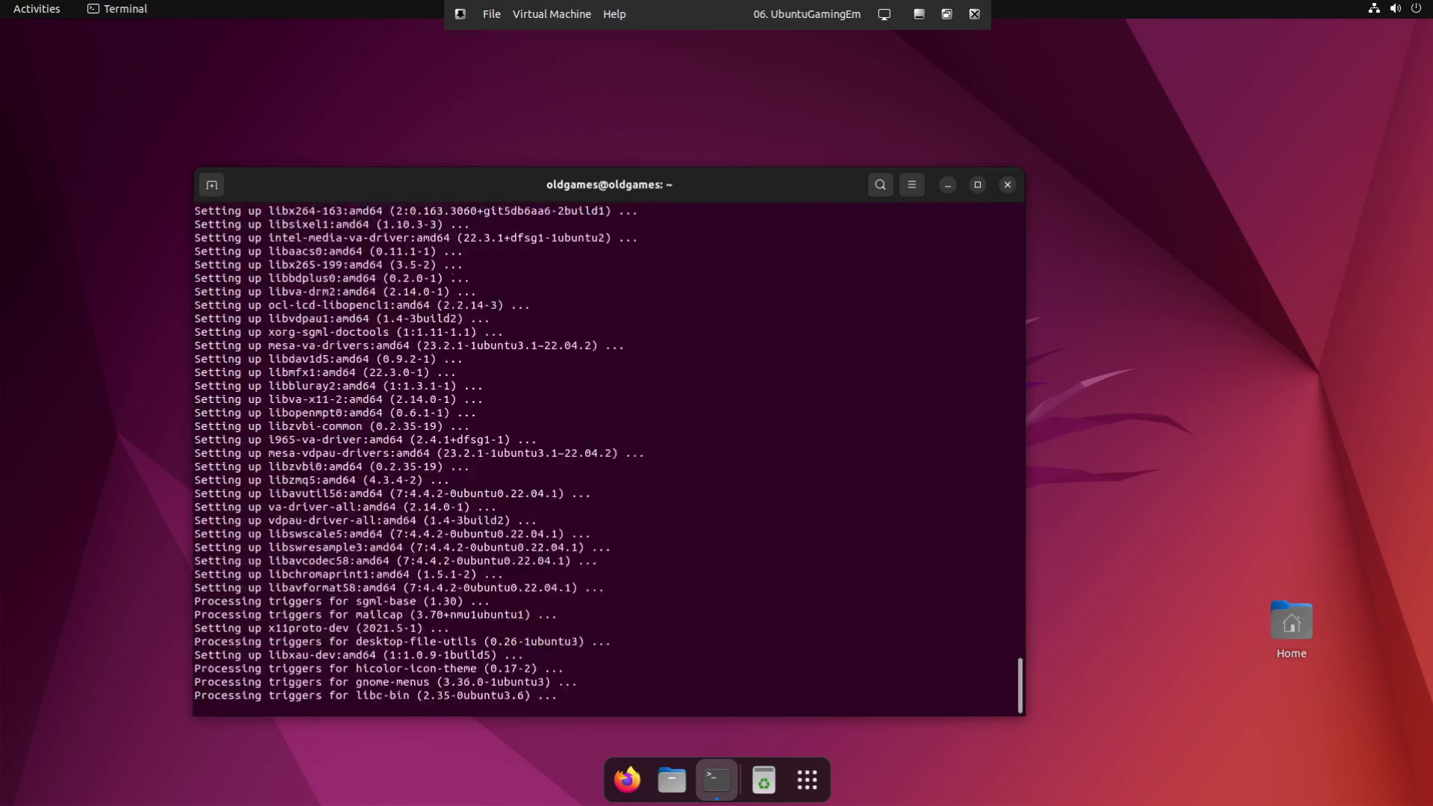
type("cl")
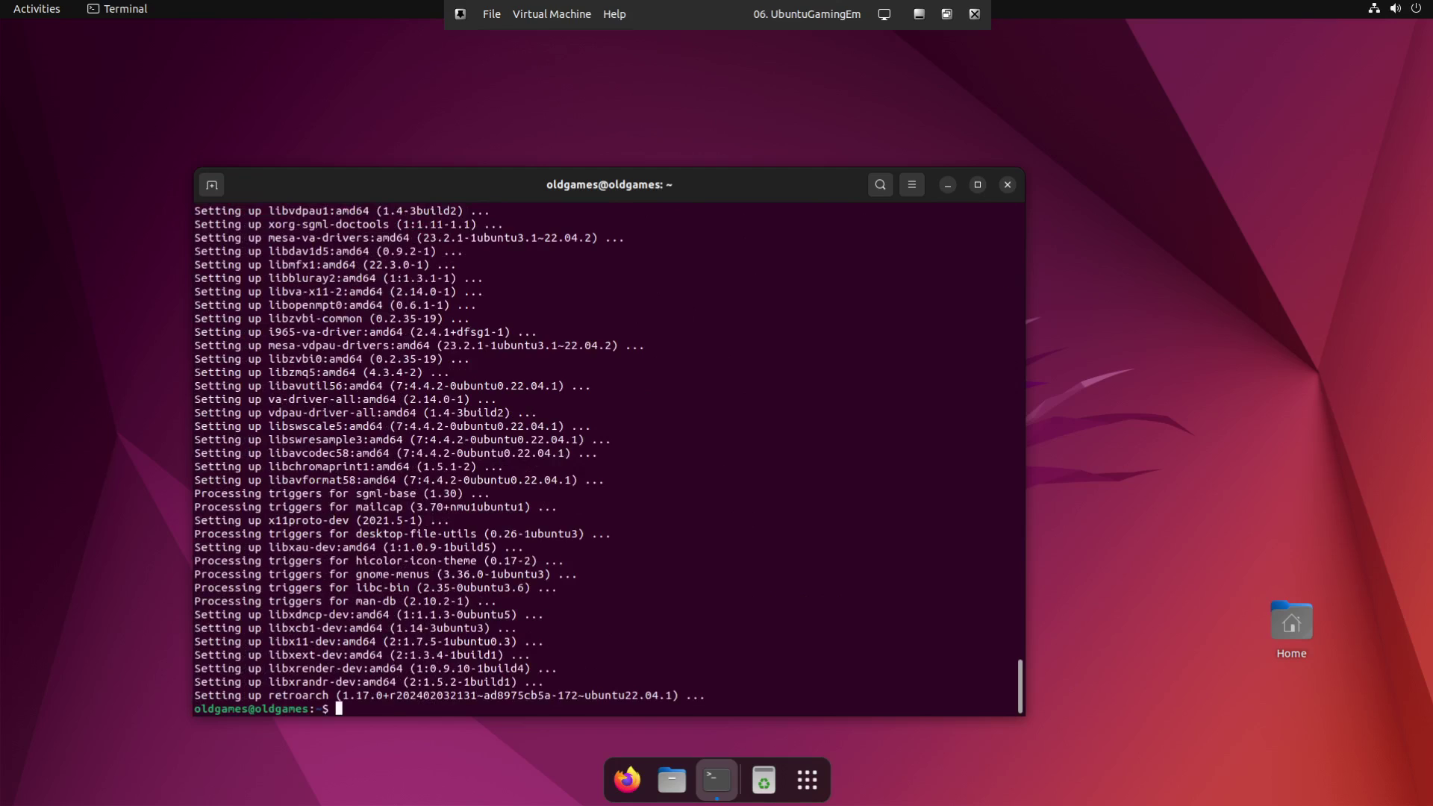
type("ear")
key("Return")
Run sudo apt-get update once more, then exit to close the terminal.
type("s")
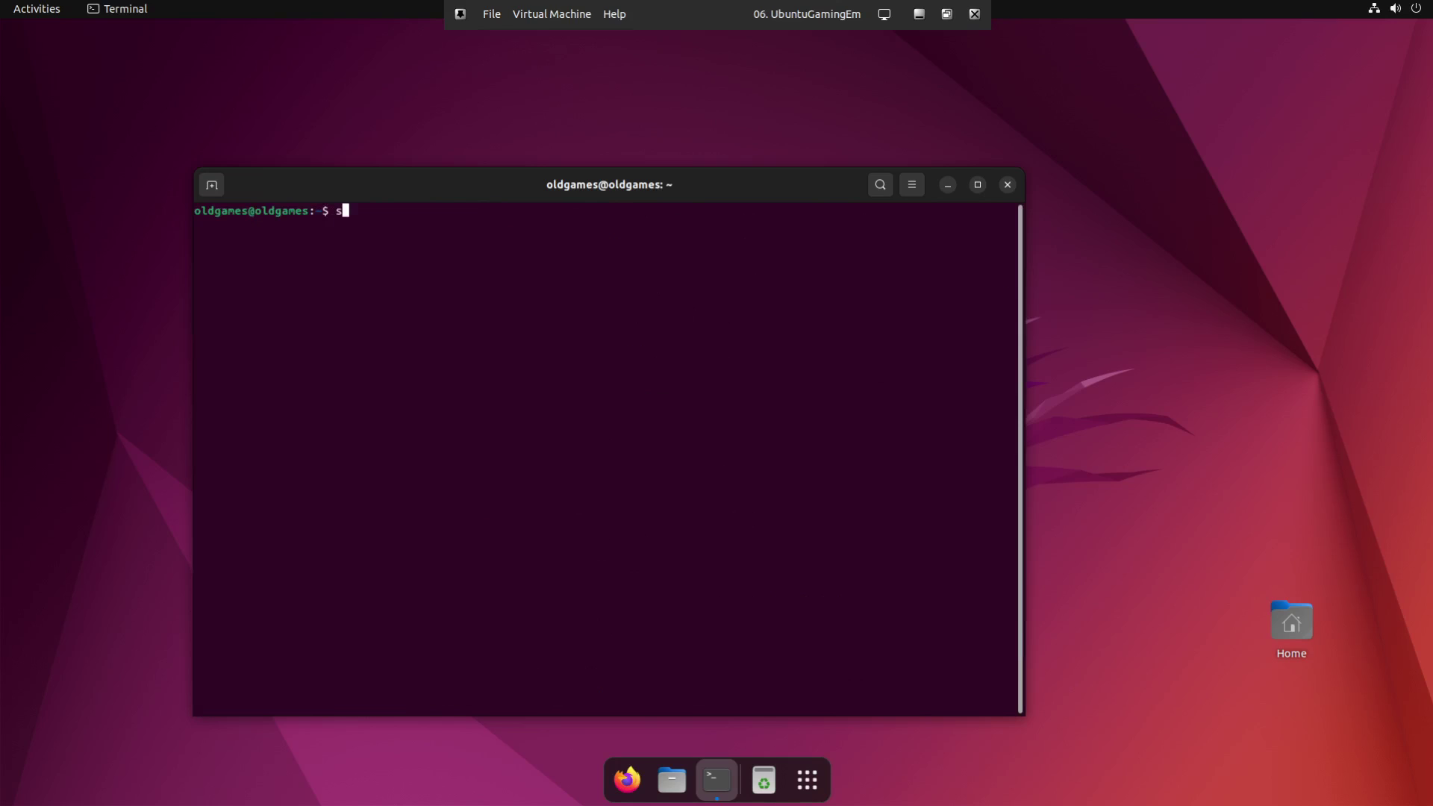
type("udo apt-get update")
key("Return")
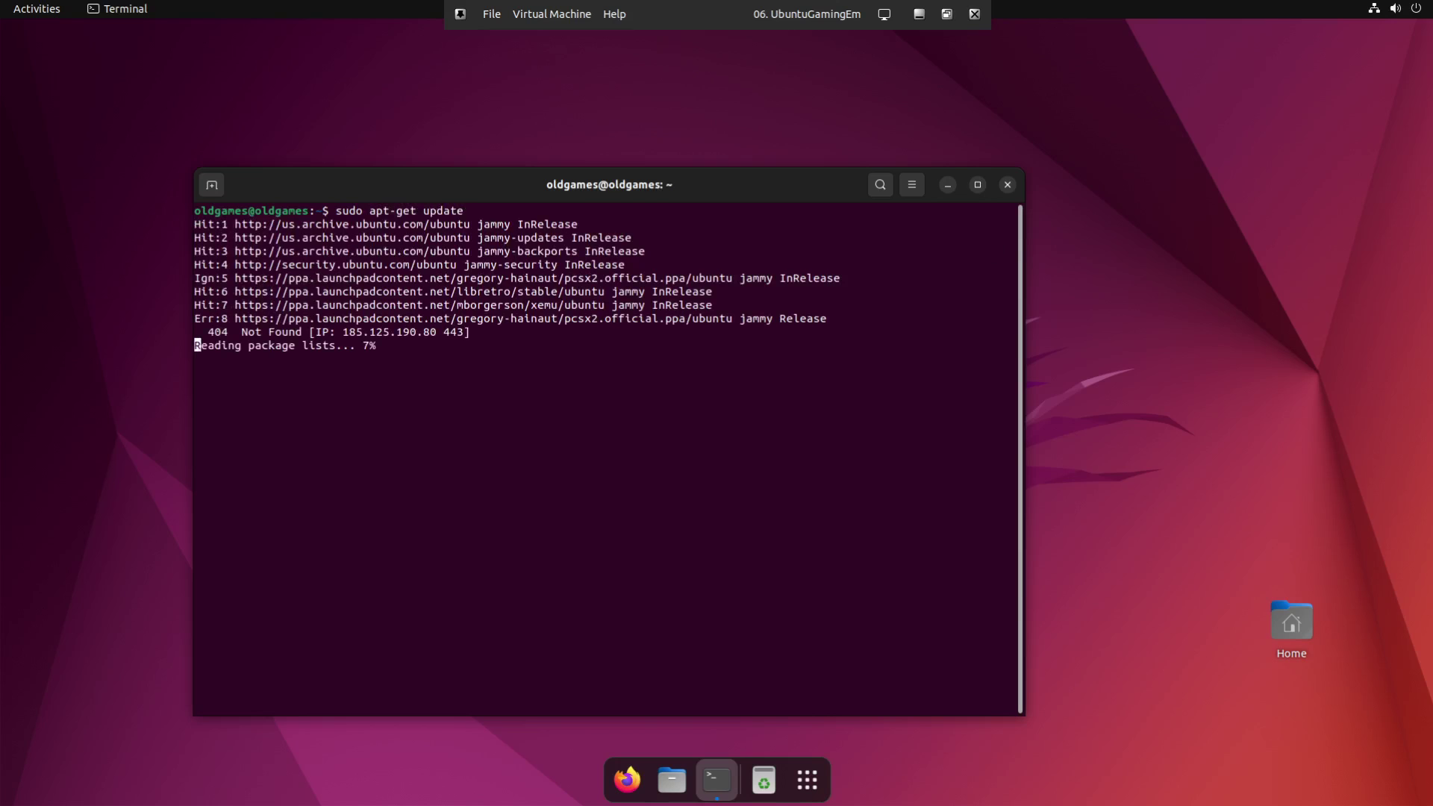
type("exit")
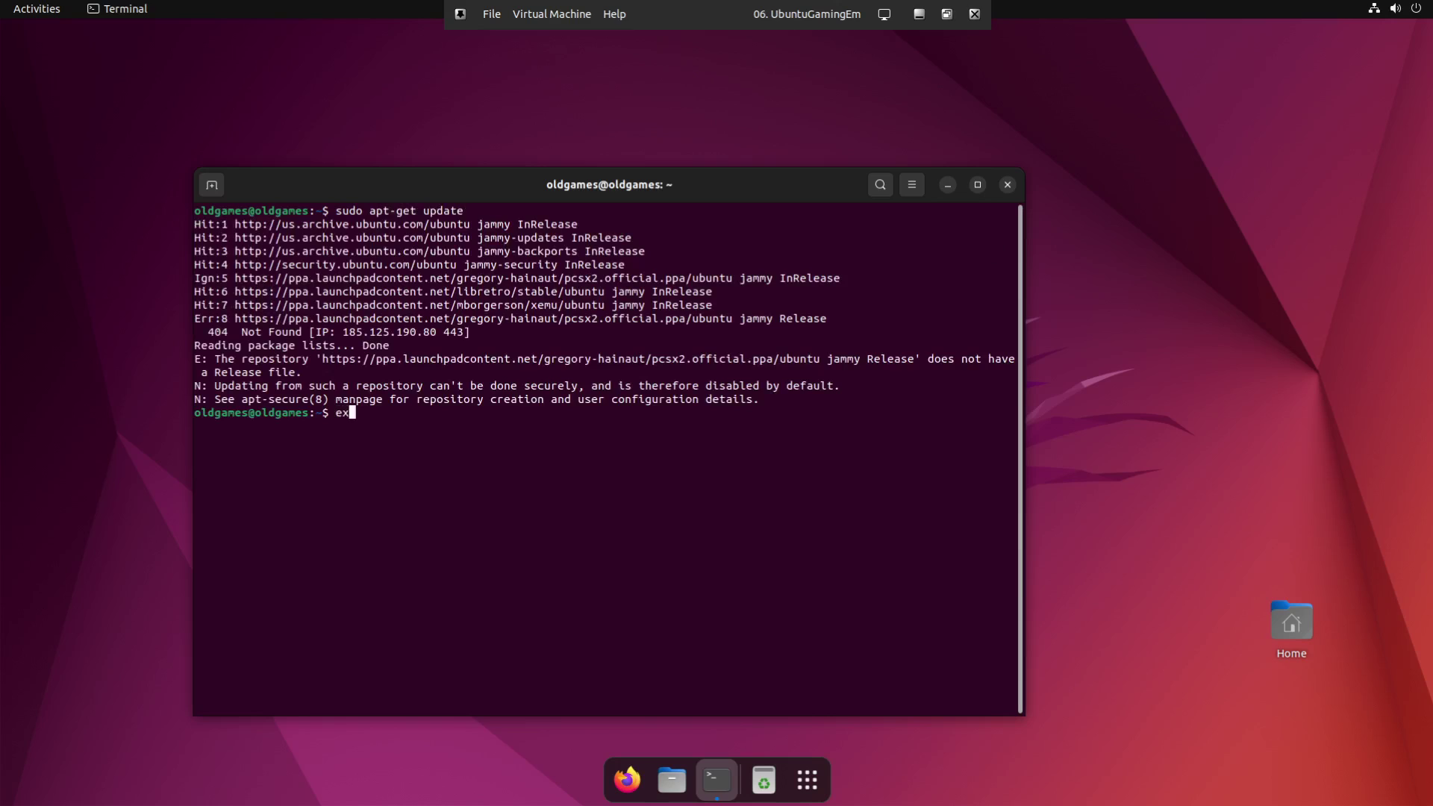
key("Return")
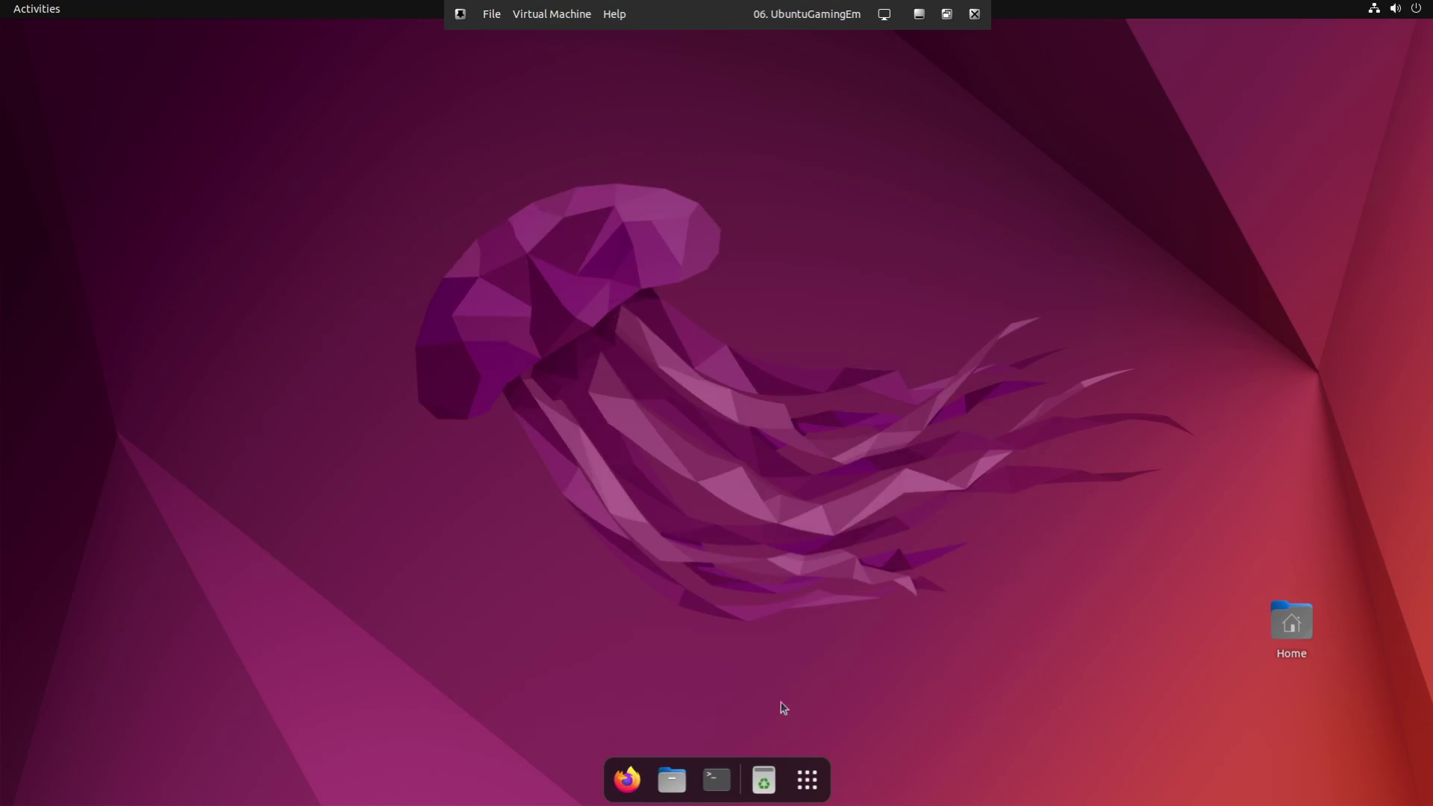
Show the app grid listing xemu, RPCS3, Dolphin, PCSX2, Mupen64Plus-Qt, VBA-M, RetroArch and others.
left_click(803, 779)
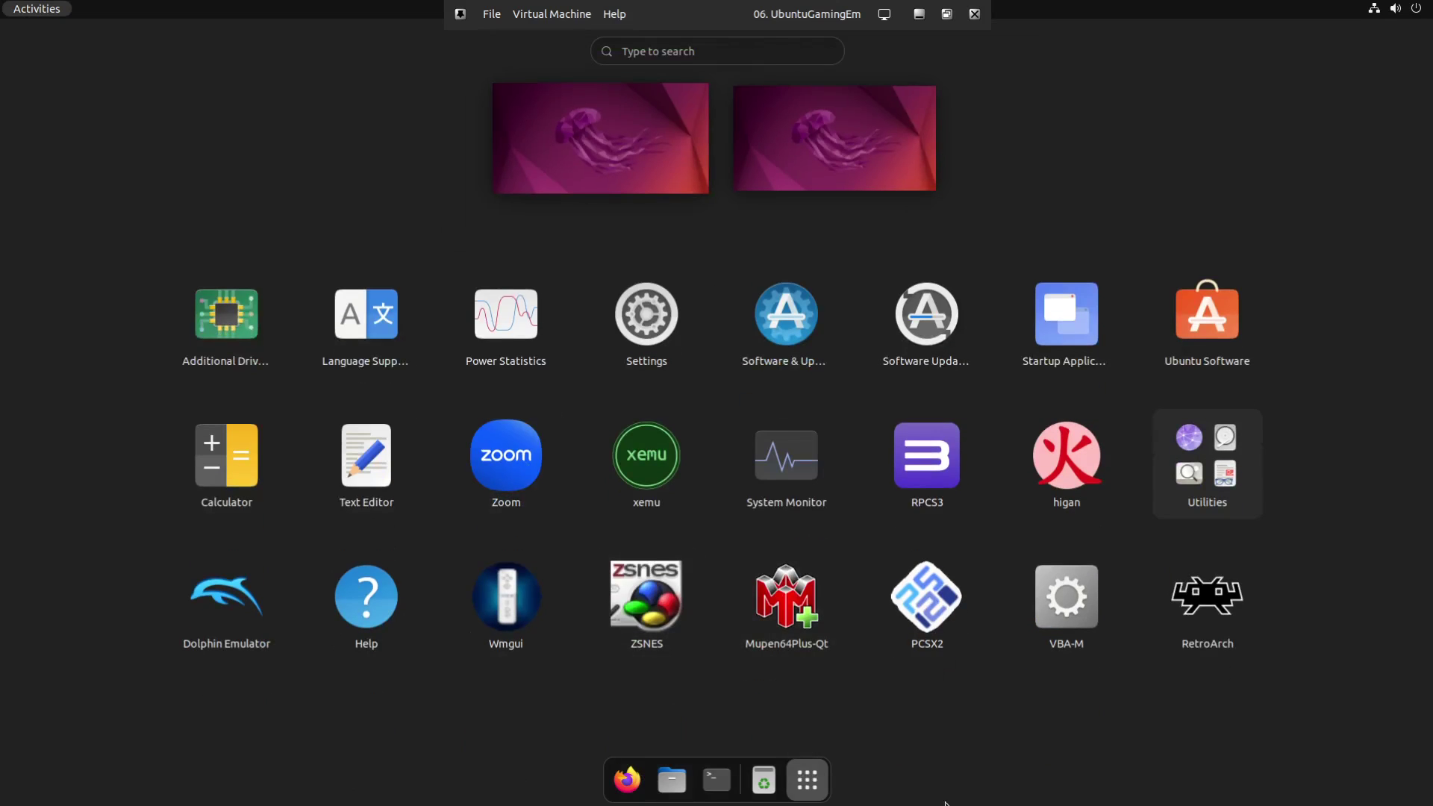